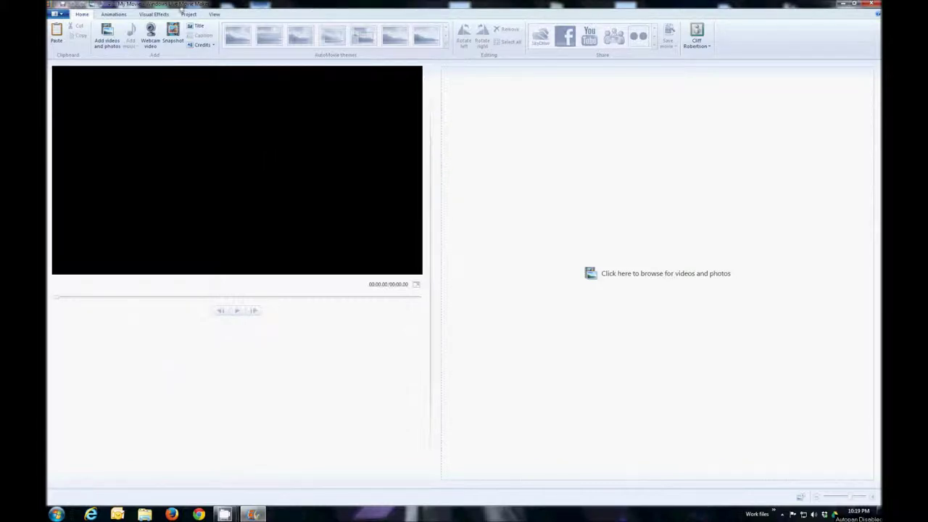
Step: Start a new movie project and display its aspect ratio options
left_click(58, 15)
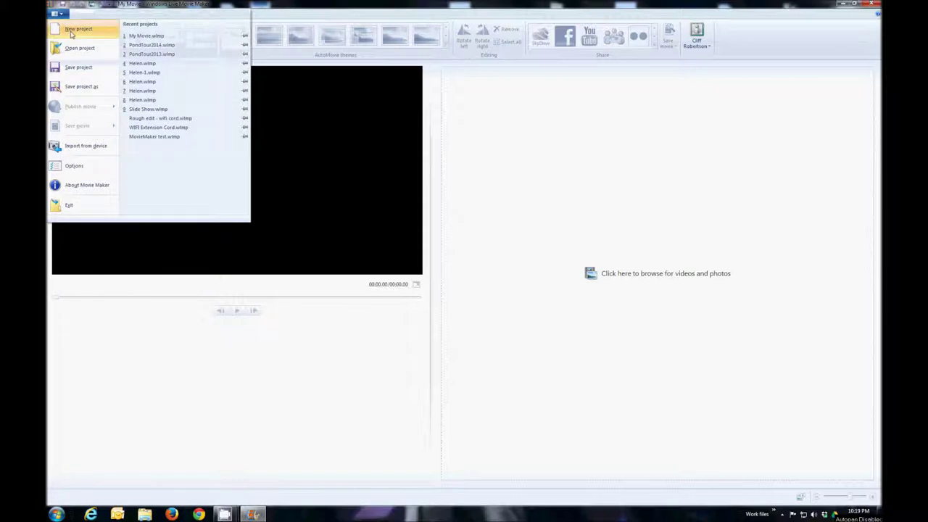
left_click(72, 34)
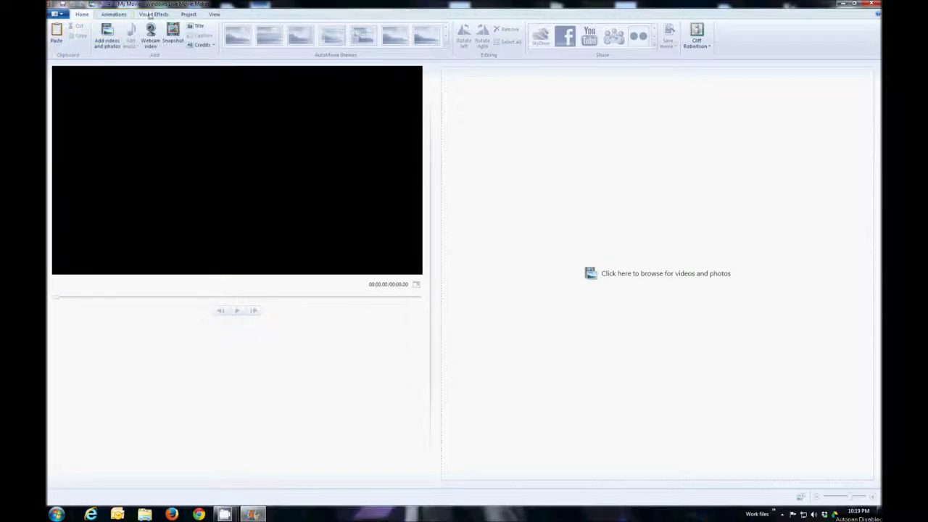
left_click(189, 15)
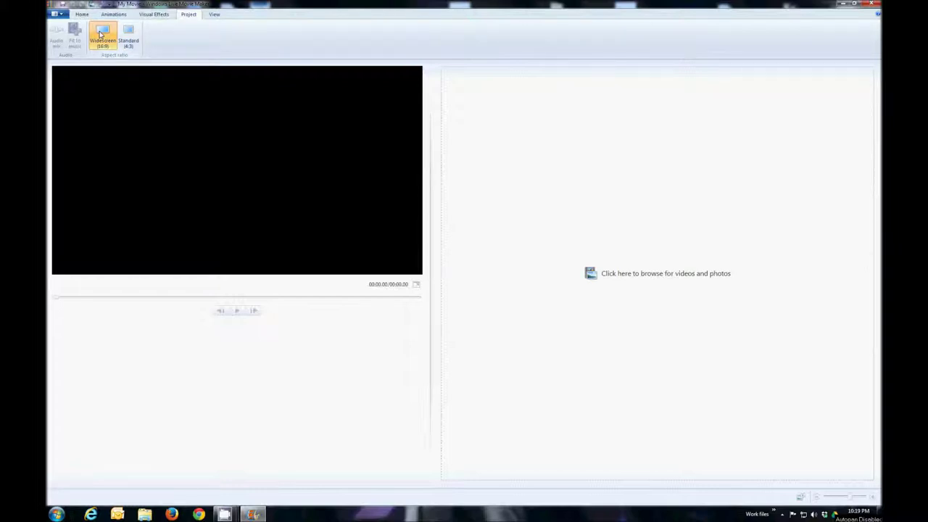
Step: Begin saving the project under a new name and browse to the Video folder on Local Disk (C:)
left_click(60, 15)
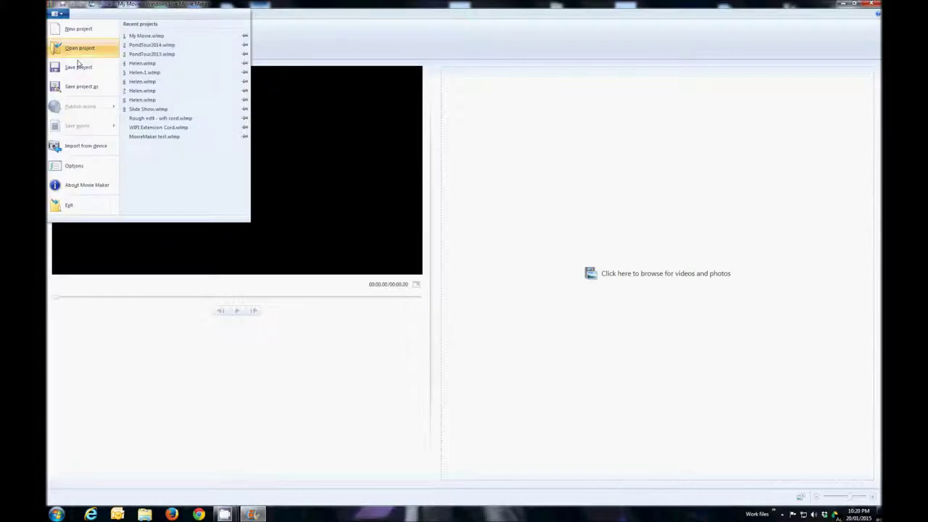
left_click(83, 88)
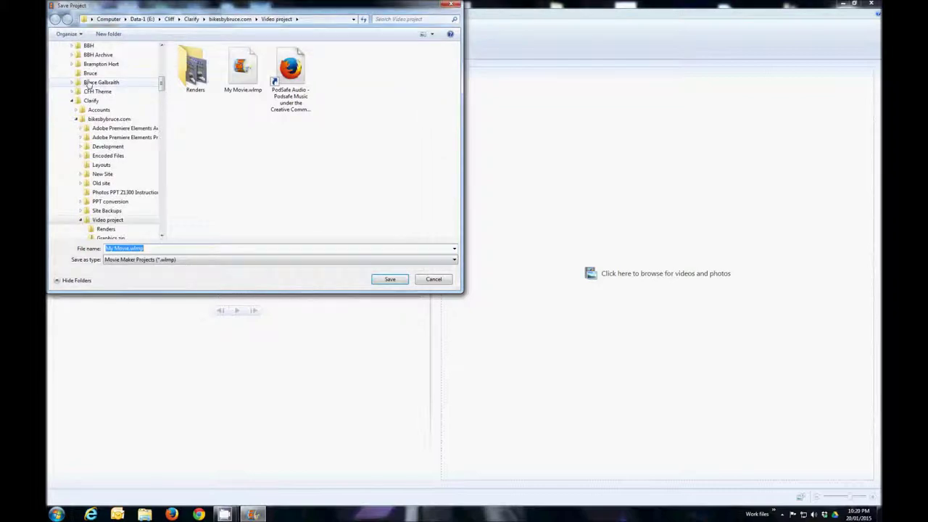
scroll(116, 145, "down", 3)
mouse_move(162, 91)
left_mouse_down()
mouse_move(163, 148)
mouse_move(165, 86)
left_mouse_up()
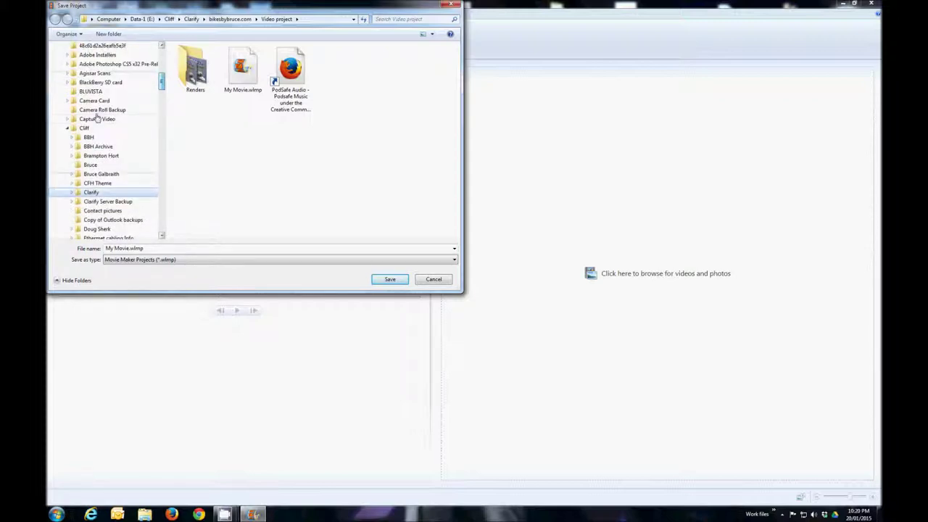
left_click(68, 128)
scroll(134, 94, "up", 10)
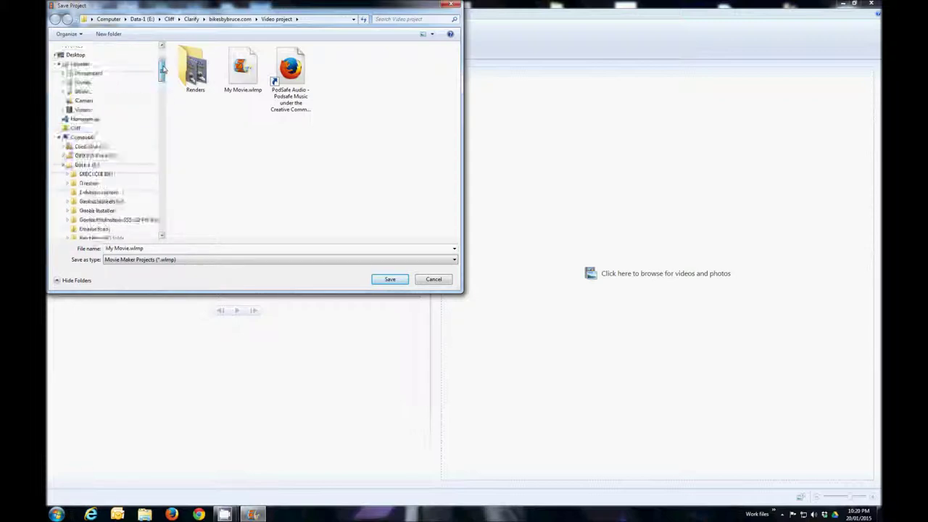
left_click(90, 234)
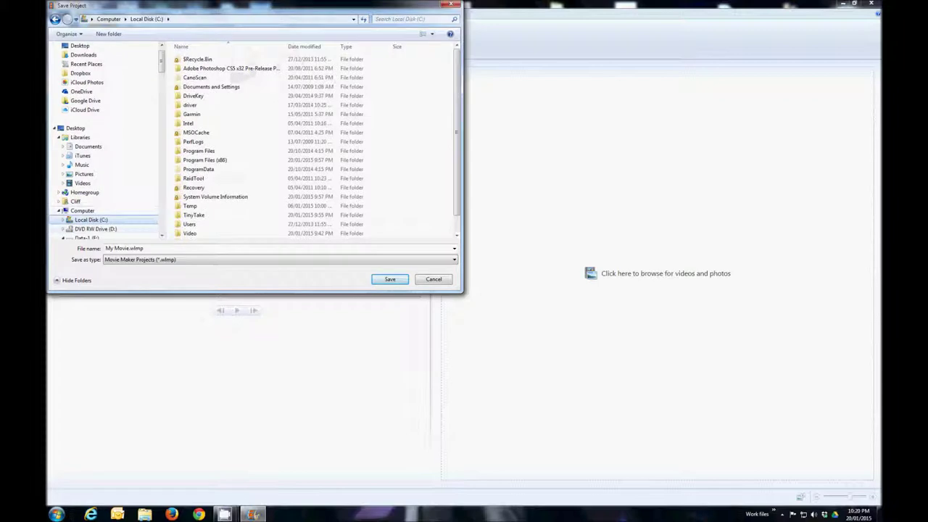
double_click(188, 234)
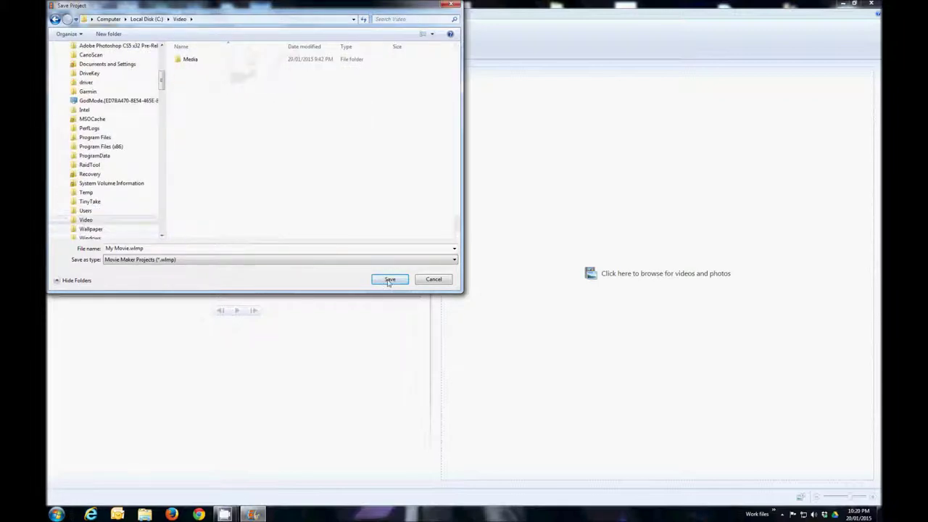
Step: Name the project file TestMovie.wlmp and save it in the Video folder
double_click(127, 248)
left_click_drag(131, 248, 107, 248)
type("Test")
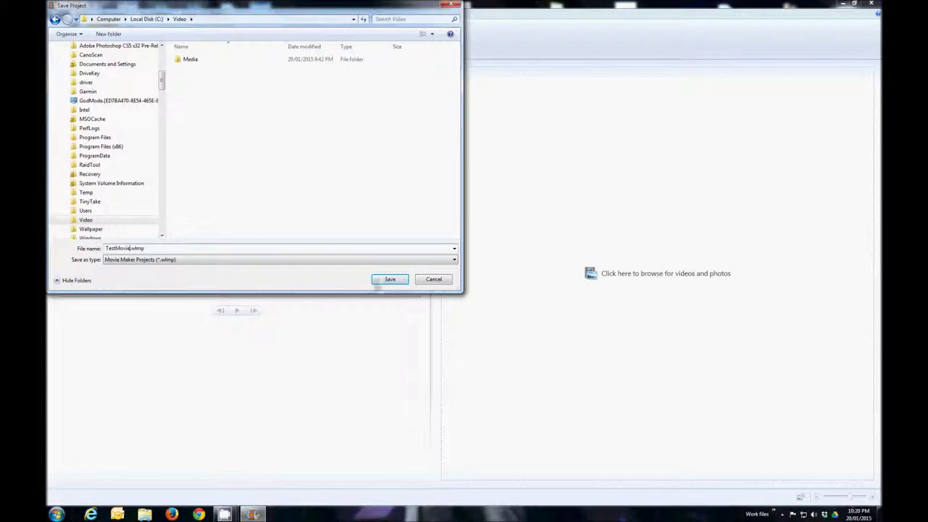
left_click(390, 280)
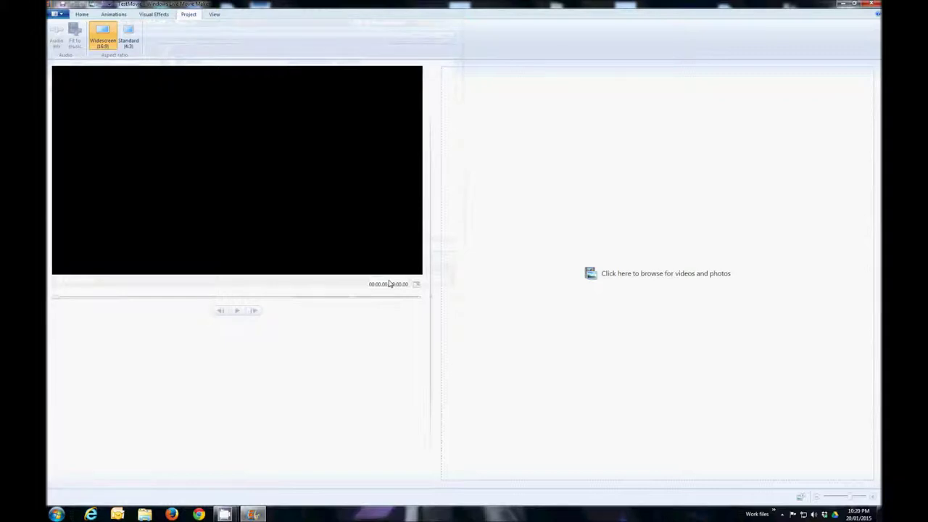
Step: Start adding videos and photos, and browse to the Media folder inside C:\Video
left_click(79, 13)
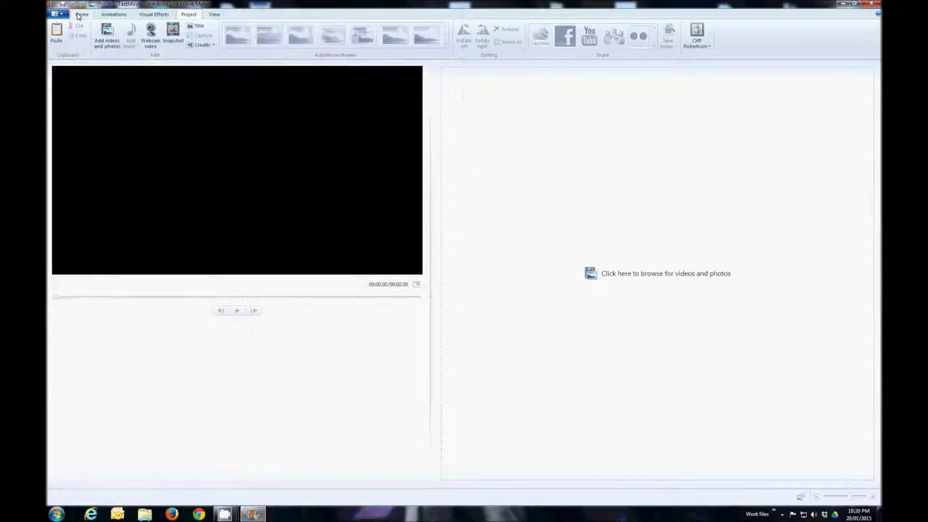
left_click(107, 37)
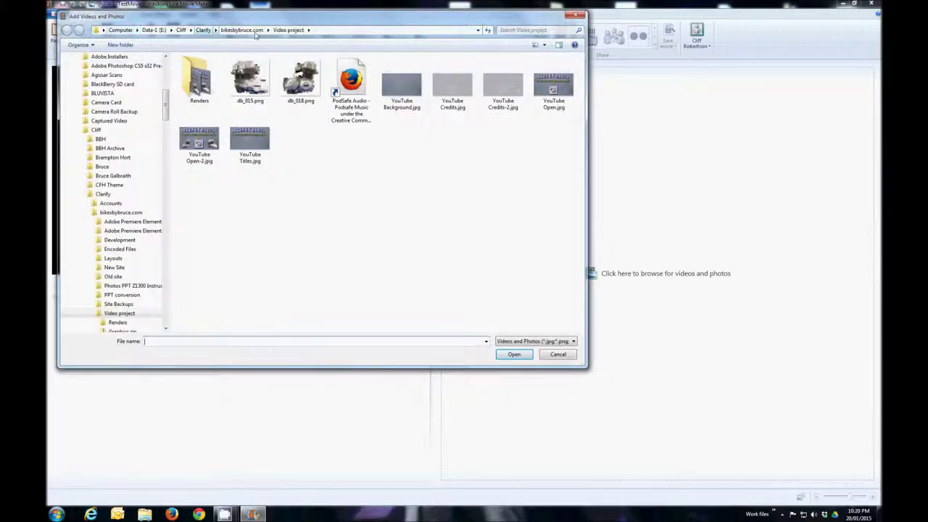
left_click_drag(266, 19, 314, 90)
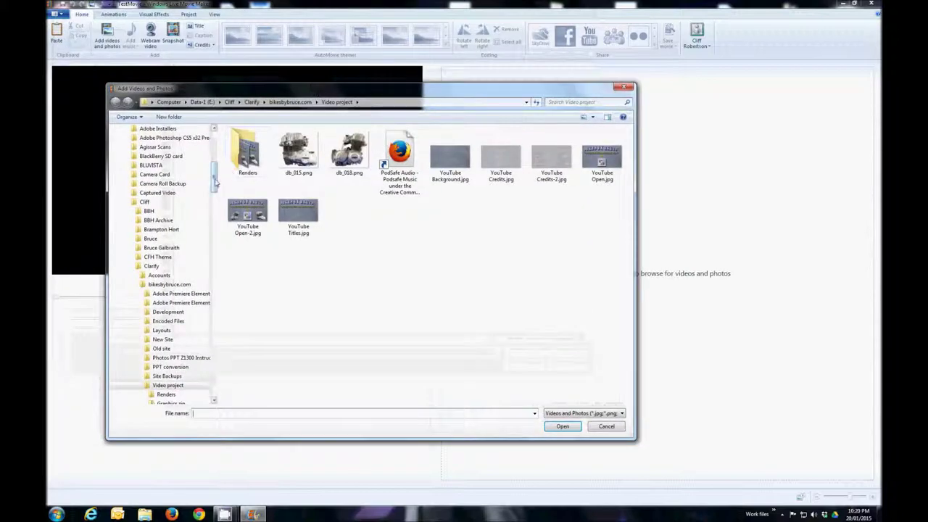
scroll(159, 261, "up", 15)
left_click(148, 317)
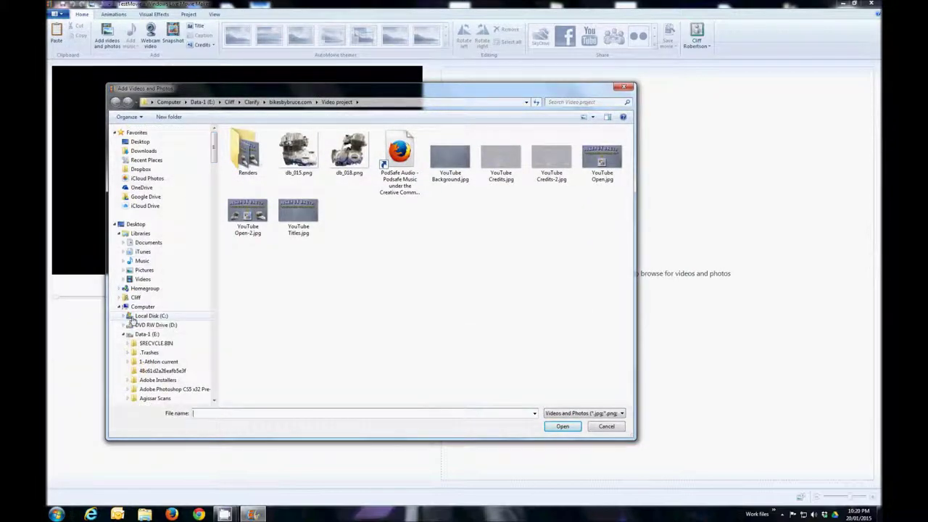
double_click(234, 317)
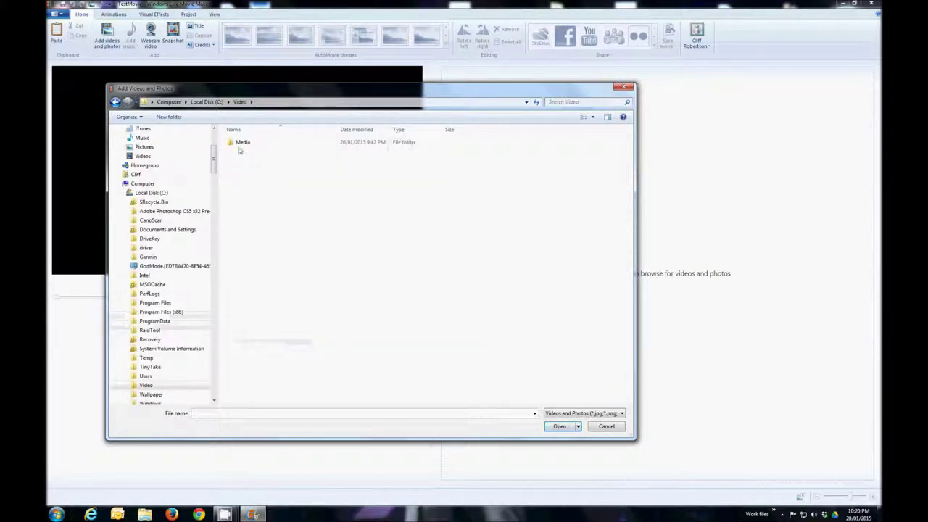
double_click(239, 142)
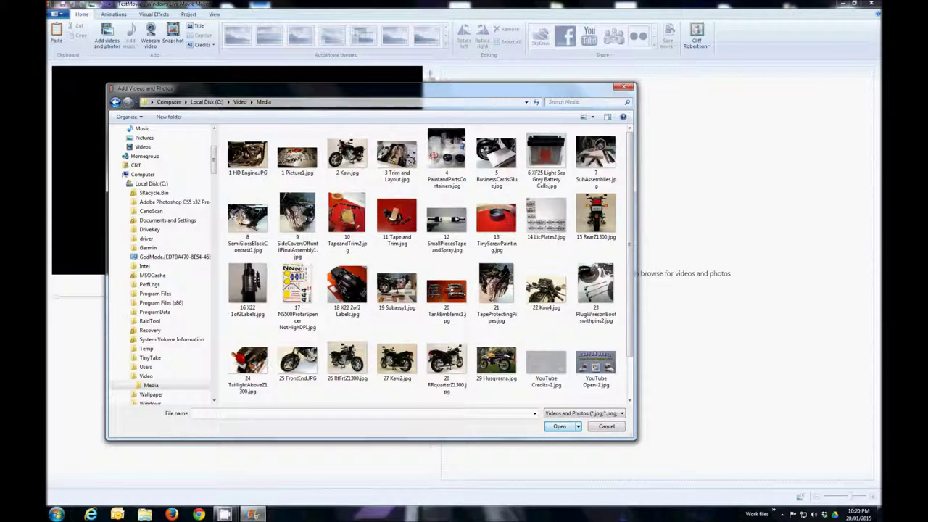
Step: Add the images YouTube Open-2.jpg and YouTube Titles.jpg from the Media folder to the timeline together
left_click_drag(436, 88, 399, 74)
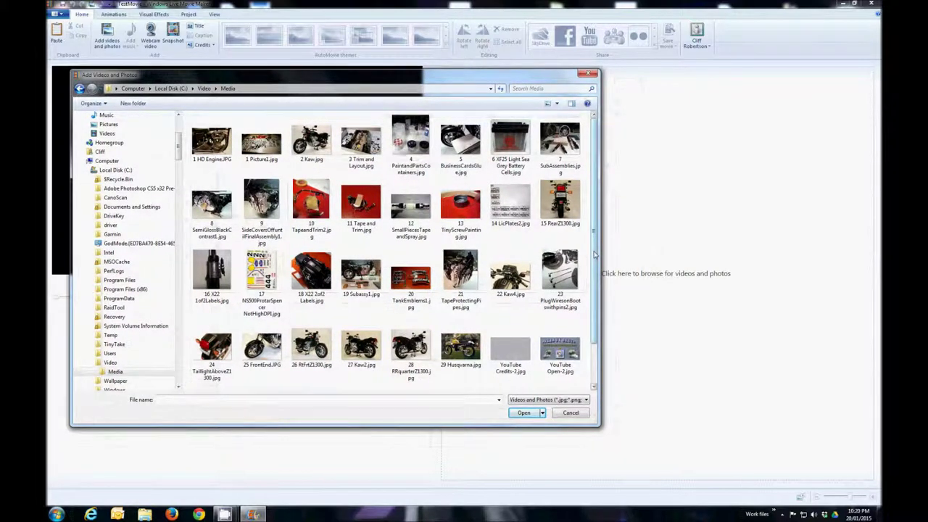
left_click_drag(594, 254, 599, 335)
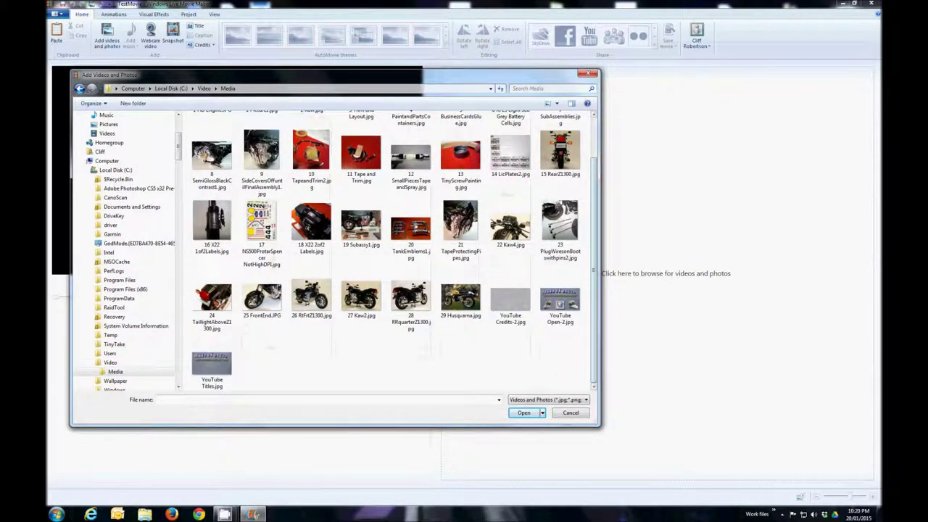
left_click(560, 303)
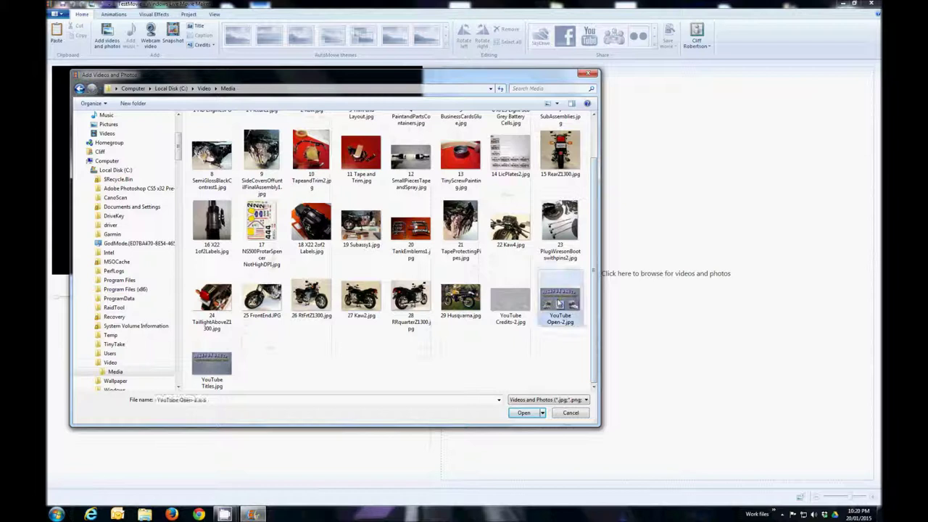
left_click(209, 371, "ctrl")
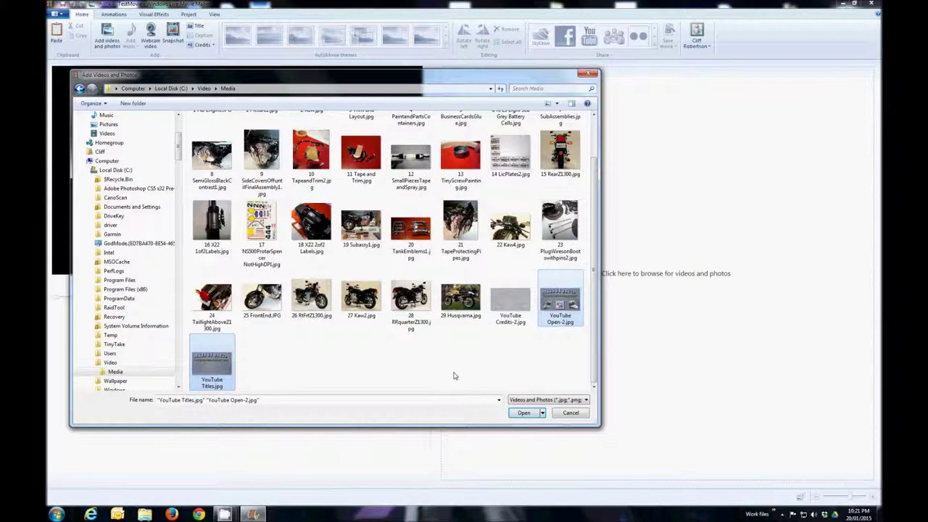
left_click(524, 414)
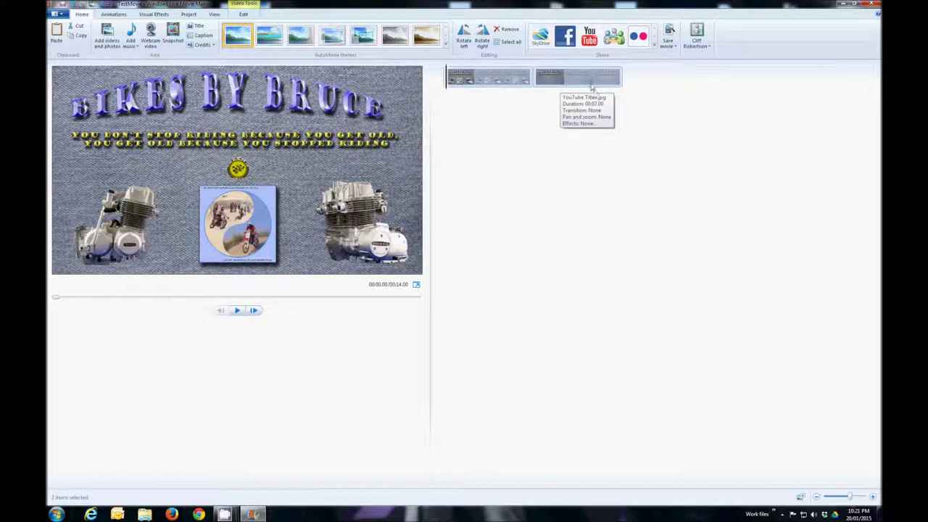
Step: Check both timeline images, and play the movie from the start until the second image shows
left_click(564, 80)
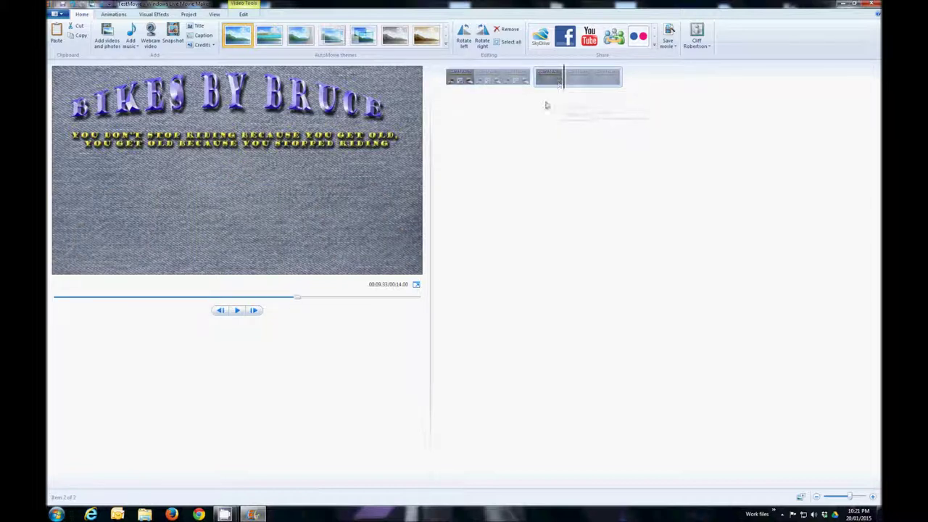
left_click(475, 80)
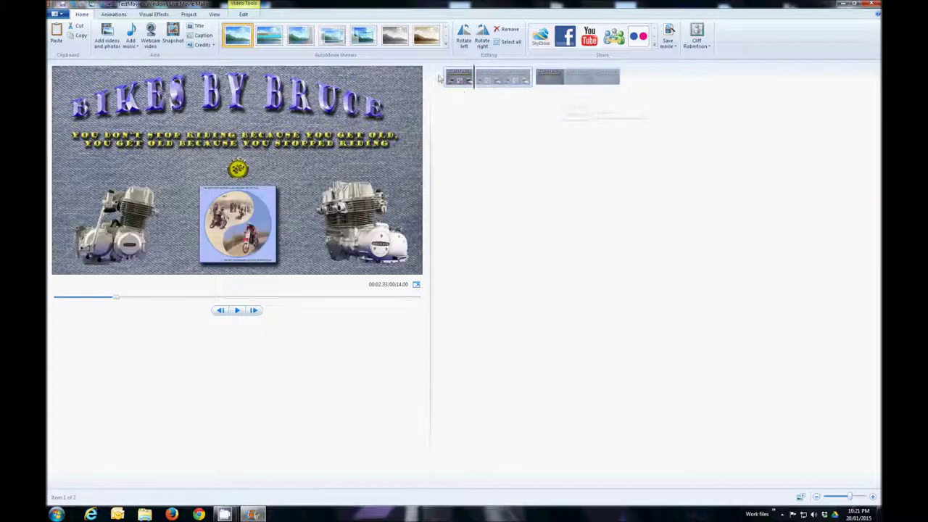
left_click(442, 79)
left_click(237, 311)
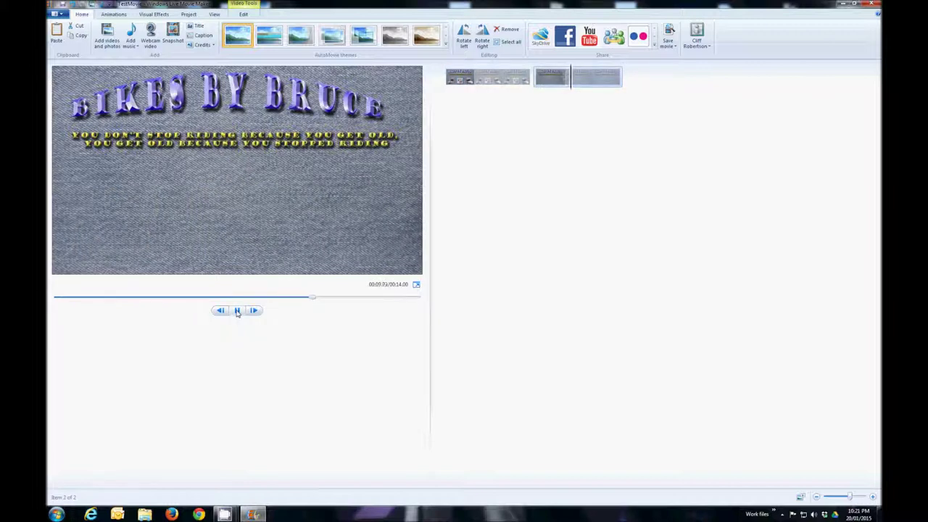
left_click(237, 311)
Step: Insert a title clip before the YouTube Titles image with the text "BikesByBruce.com Presents"
right_click(544, 82)
left_click(542, 81)
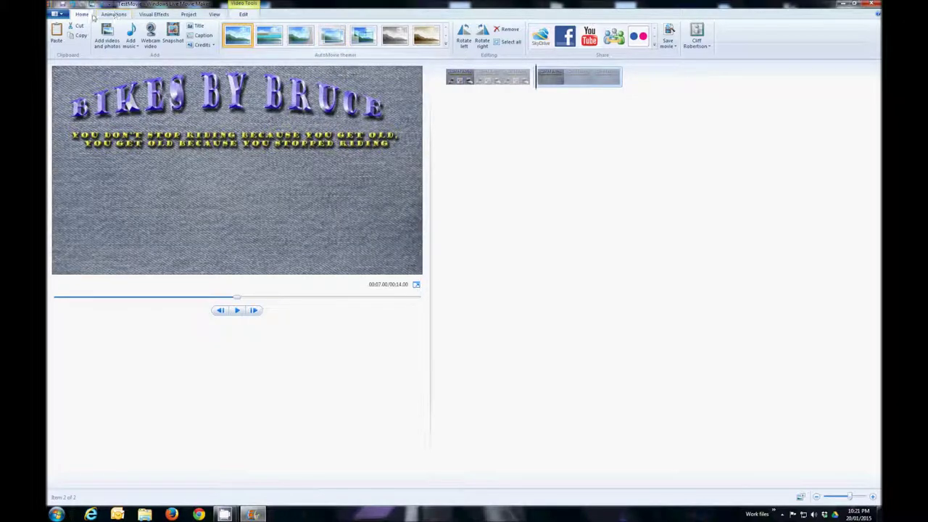
left_click(201, 27)
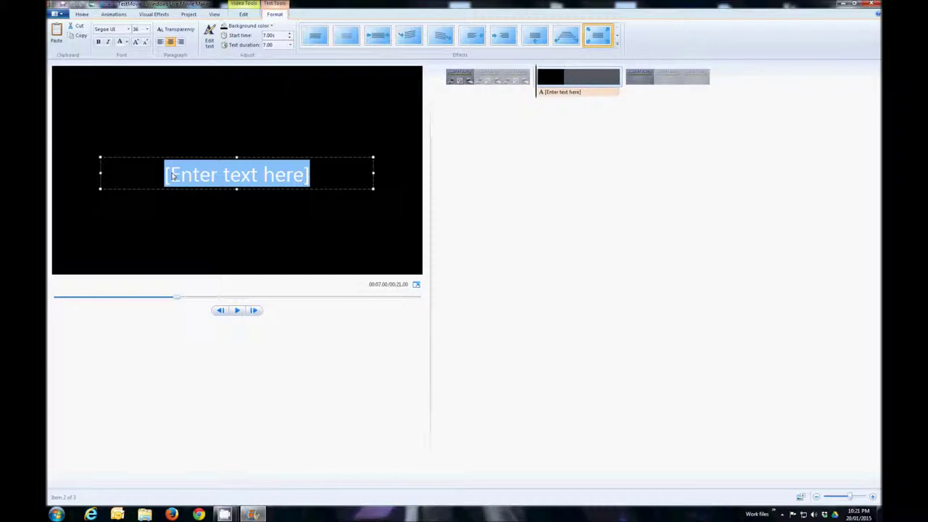
type("Bike")
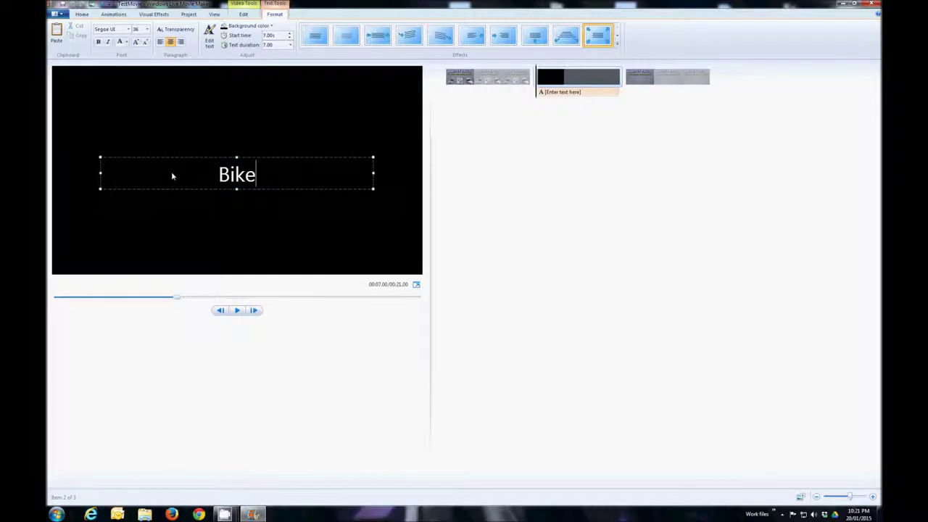
type("sByB")
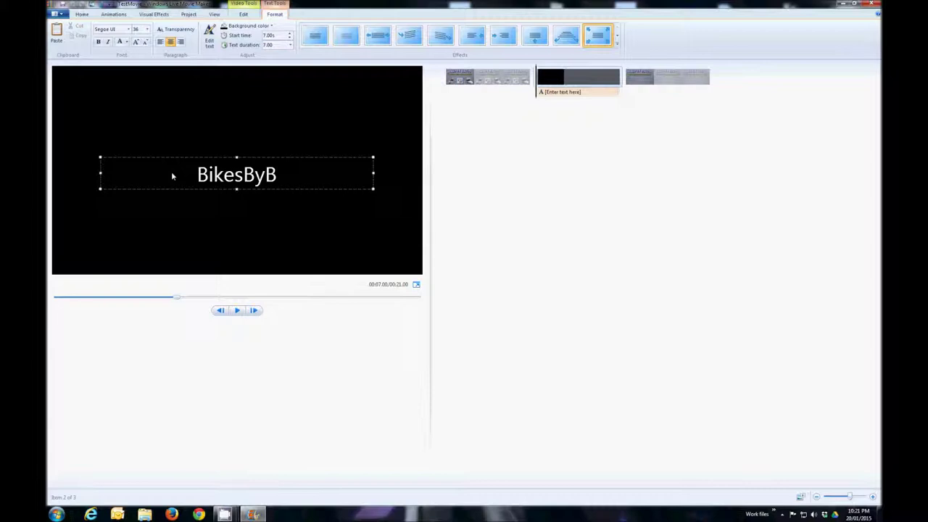
type("ruce.")
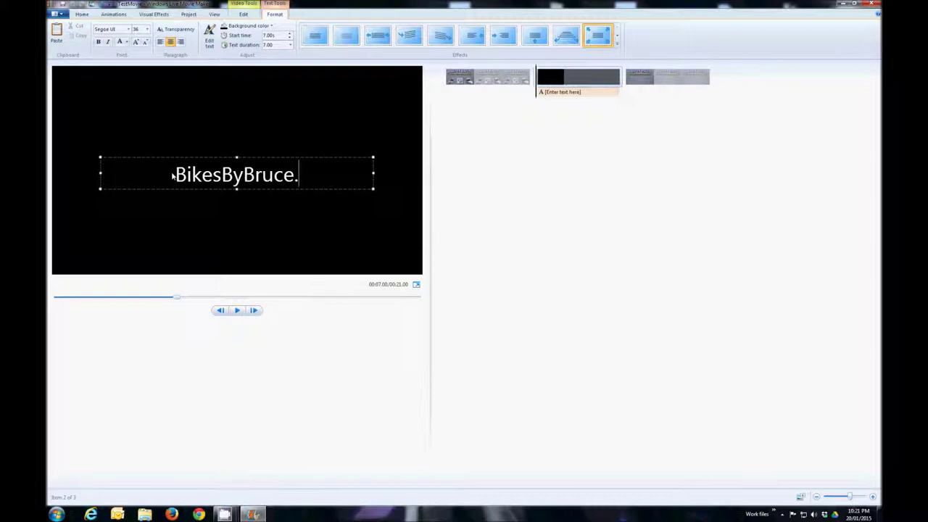
type("com Presents")
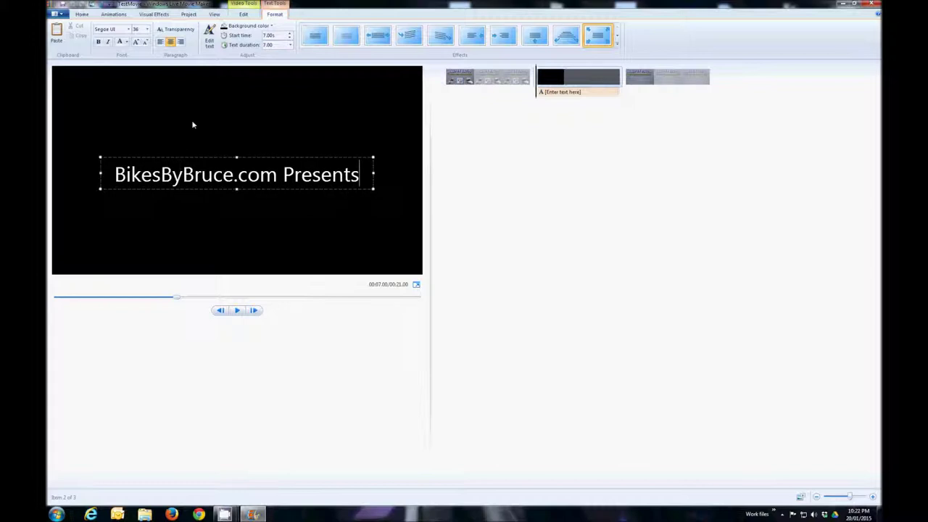
Step: Make the title text yellow and bold
left_click(127, 42)
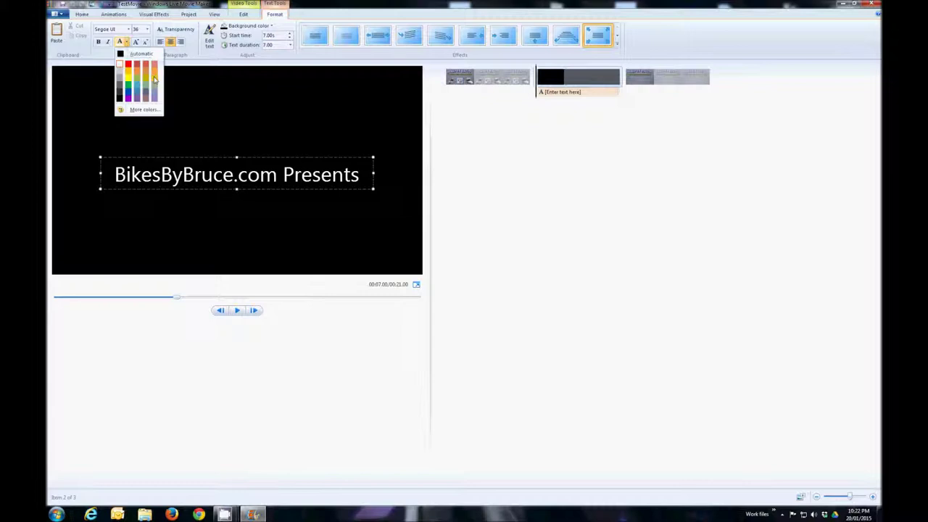
left_click(155, 80)
left_click(100, 44)
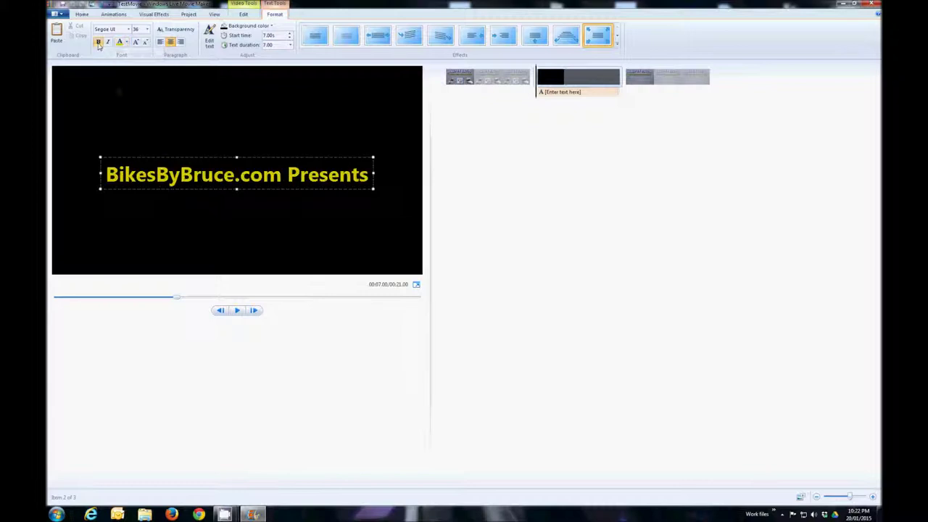
Step: Widen the title's text box to the full frame width and set the font size to 48
left_click_drag(99, 173, 52, 173)
left_click_drag(372, 172, 420, 174)
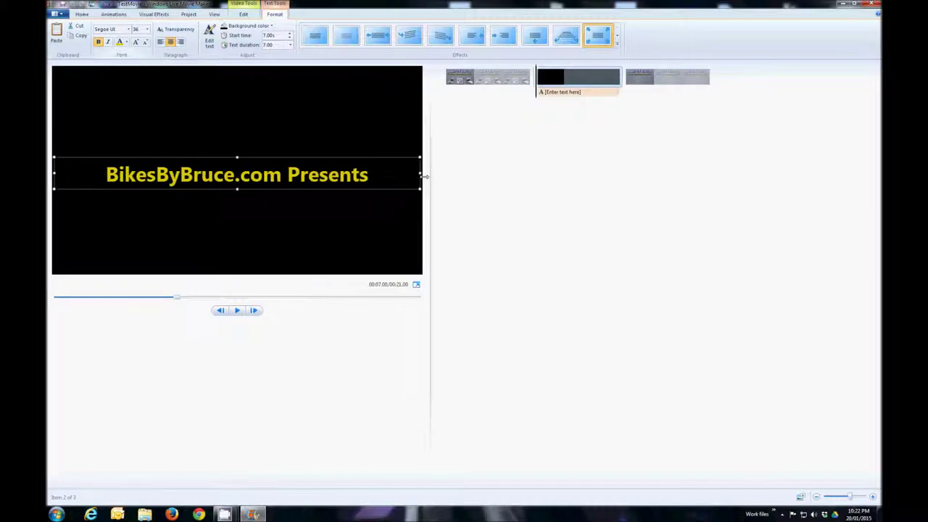
left_click(147, 30)
left_click(140, 143)
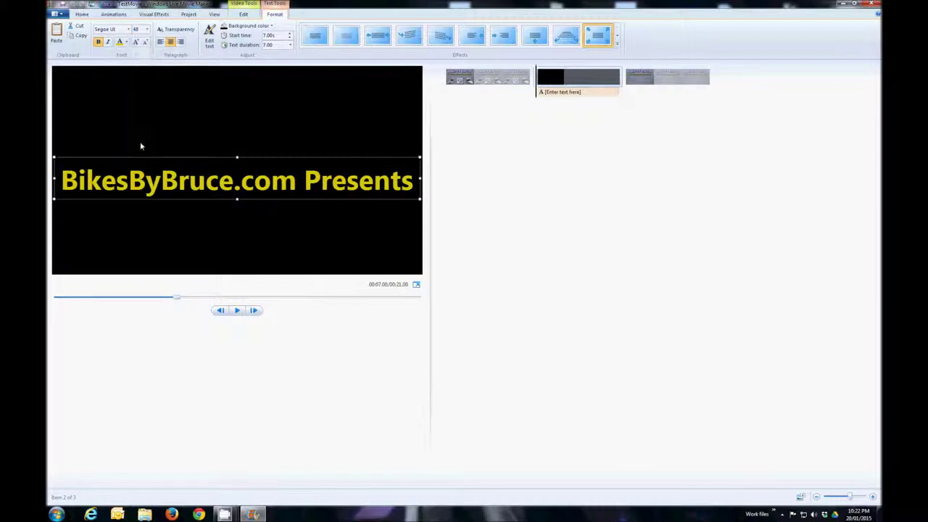
Step: Lower the "BikesByBruce.com Presents" text in the frame and move its caption to the start of the YouTube Titles image
left_click(234, 172)
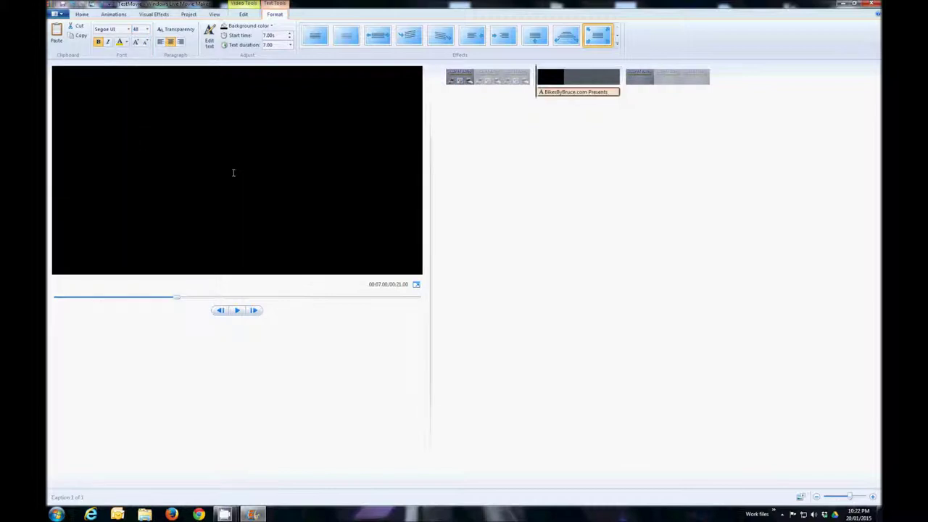
left_click(165, 105)
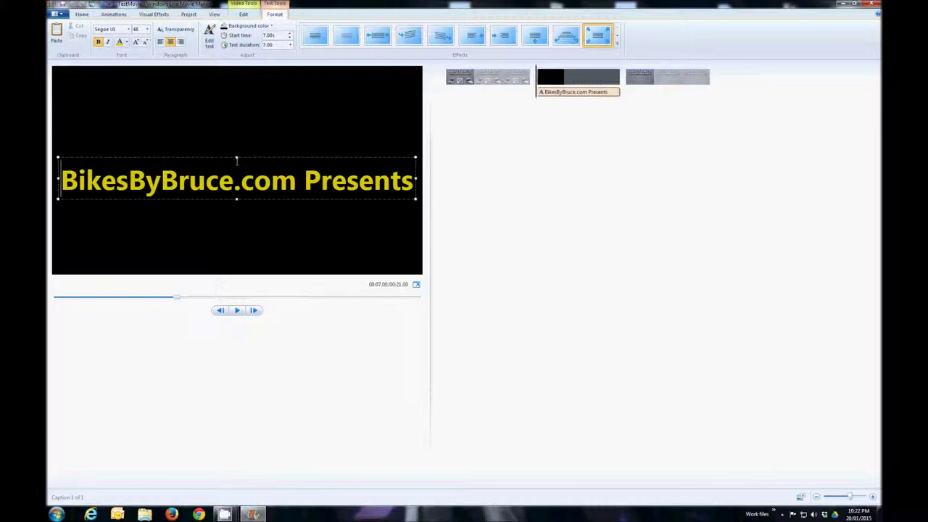
left_click_drag(237, 157, 237, 196)
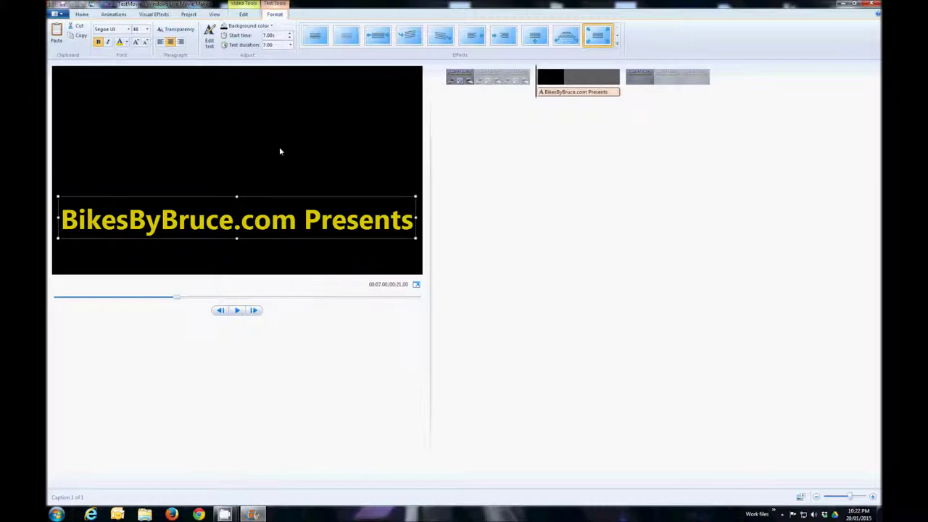
key("ctrl+a")
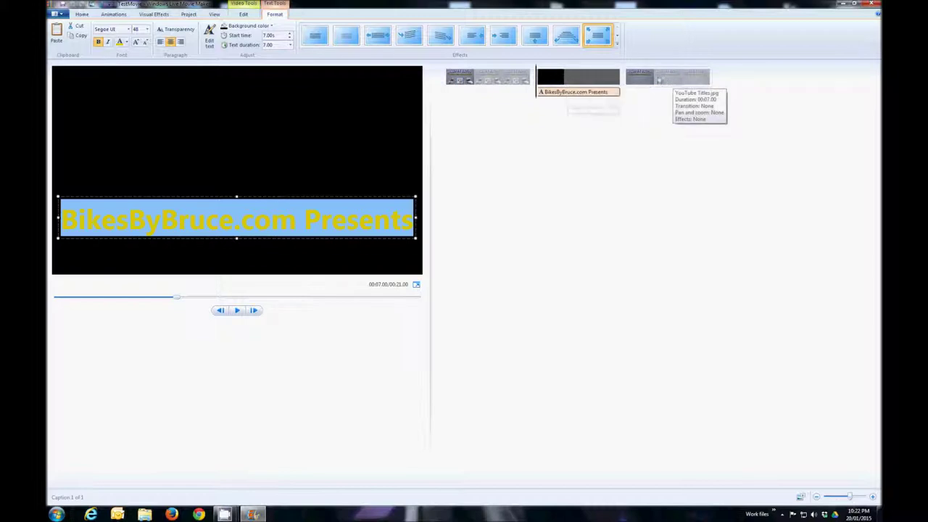
left_click_drag(581, 92, 632, 97)
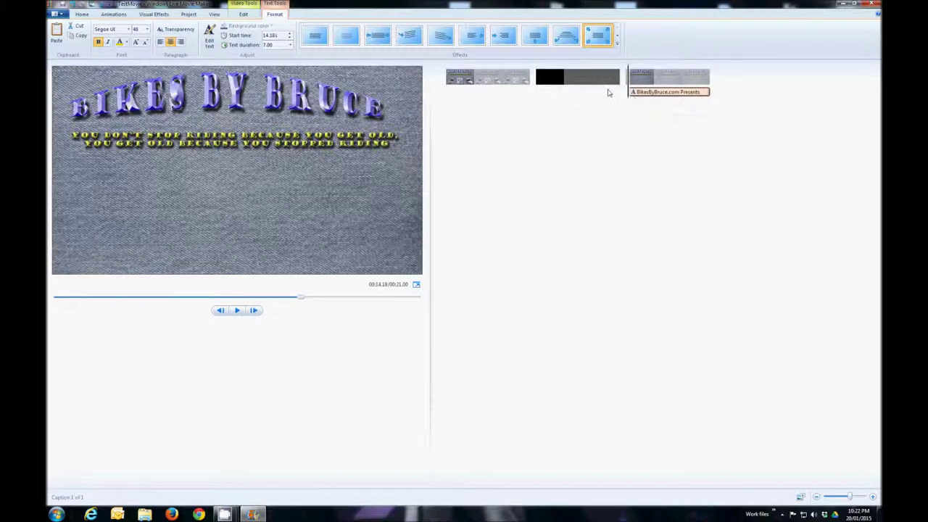
Step: Remove the empty black title clip and play the movie from the middle of the first image
left_click(589, 81)
right_click(589, 81)
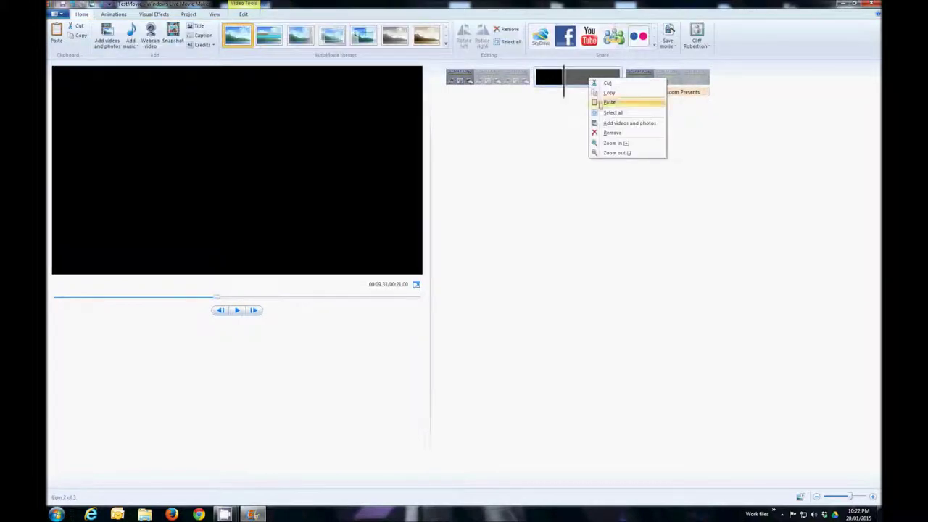
left_click(612, 134)
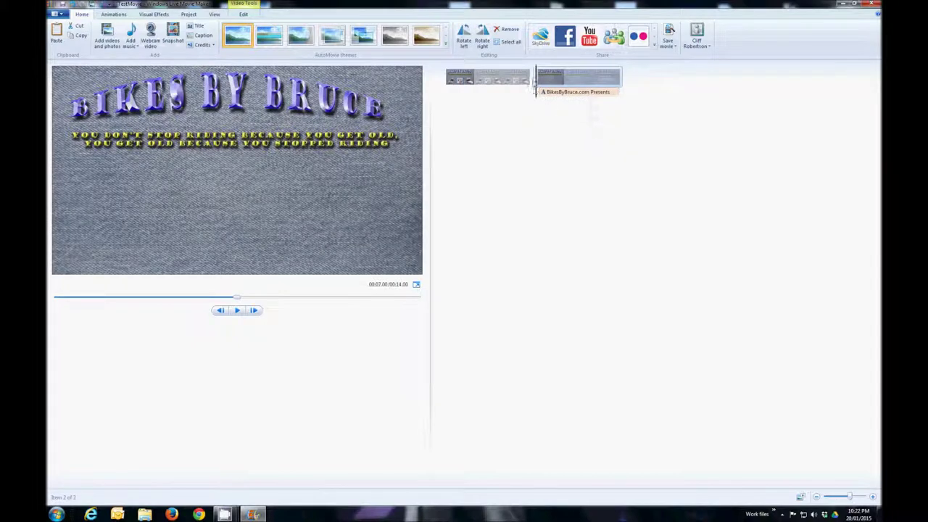
left_click(496, 86)
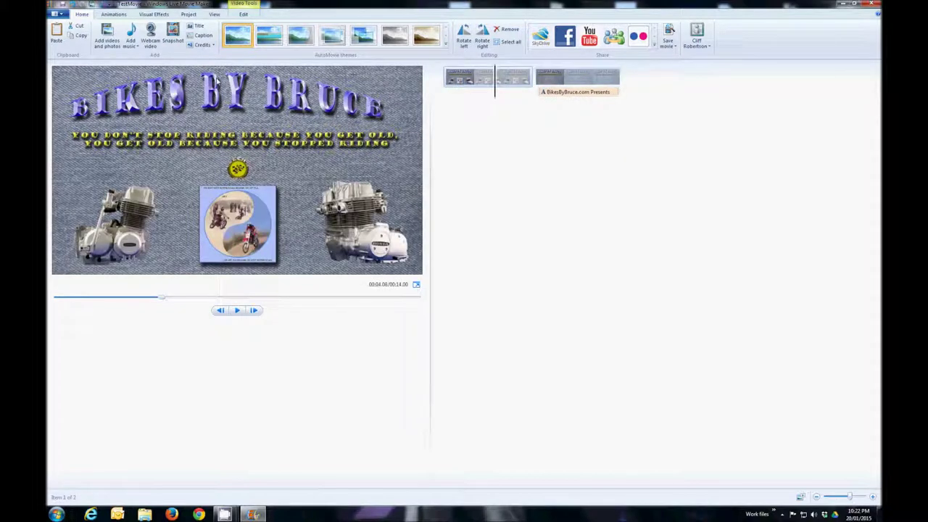
left_click(236, 310)
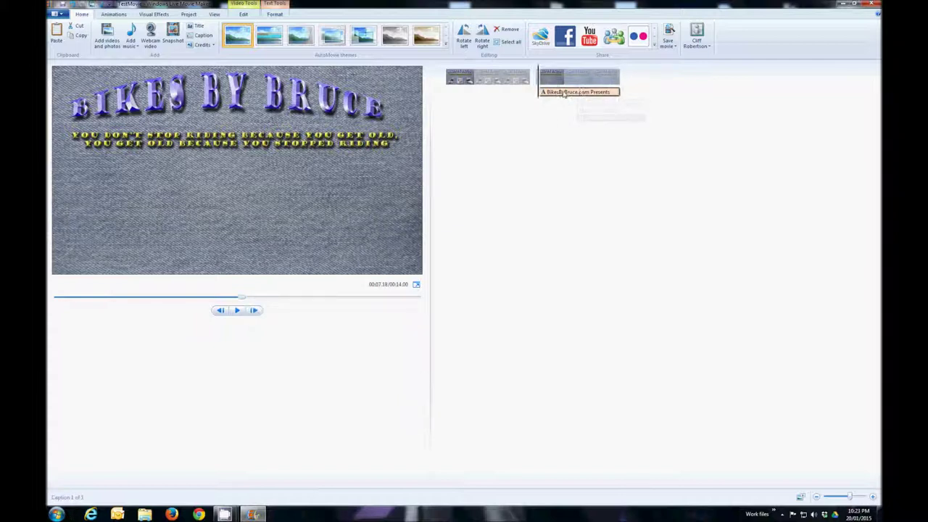
Step: Set the "BikesByBruce.com Presents" caption's text duration to 3.00 seconds, and play it until the text disappears
left_click(564, 93)
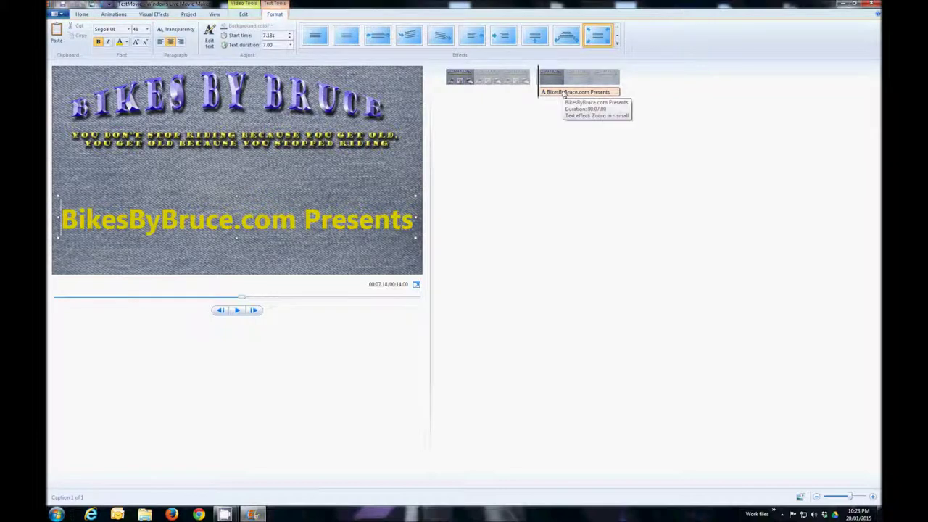
left_click(291, 46)
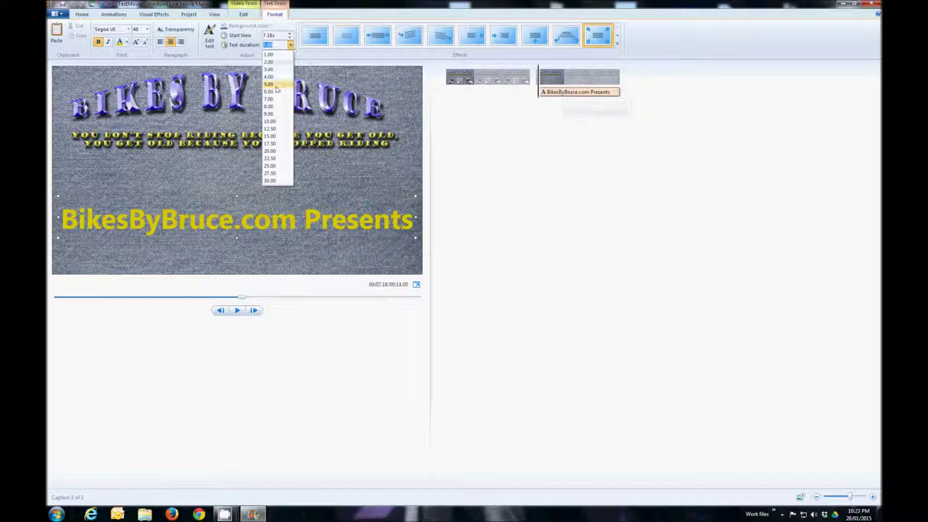
left_click(273, 77)
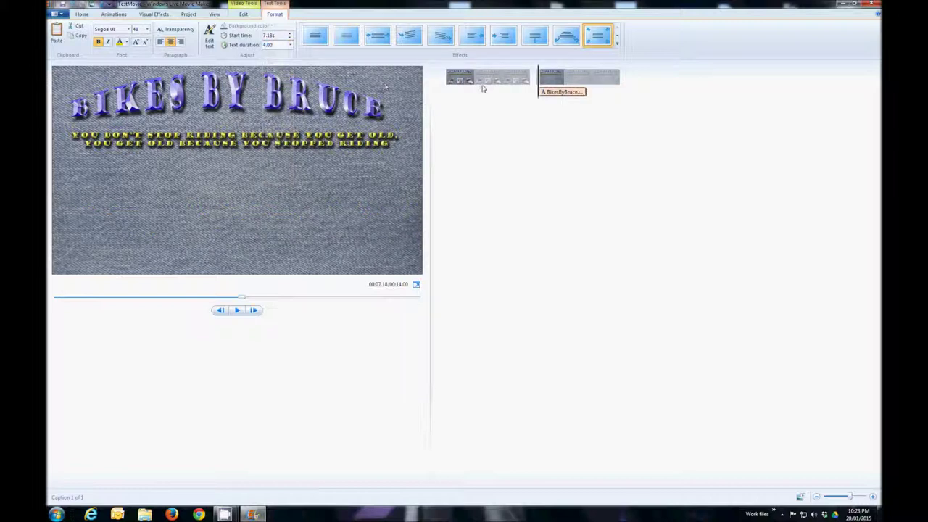
left_click(291, 46)
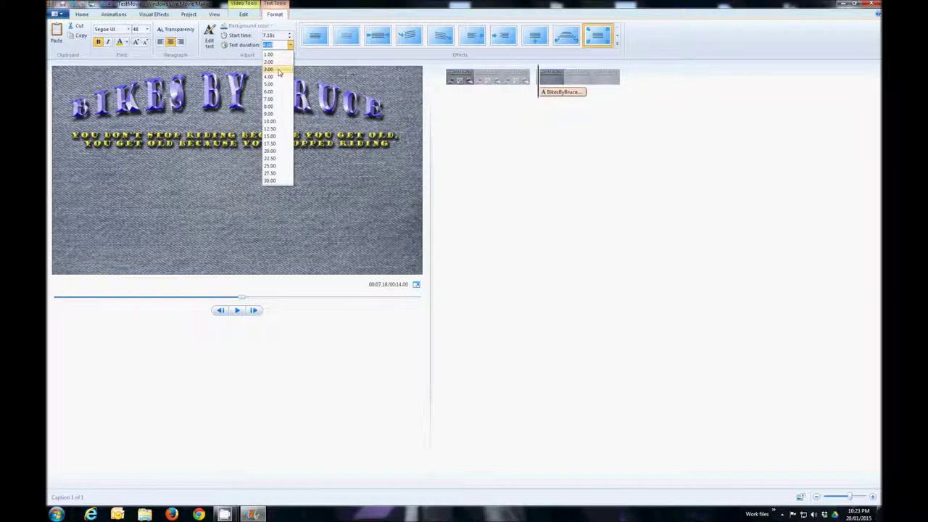
left_click(279, 69)
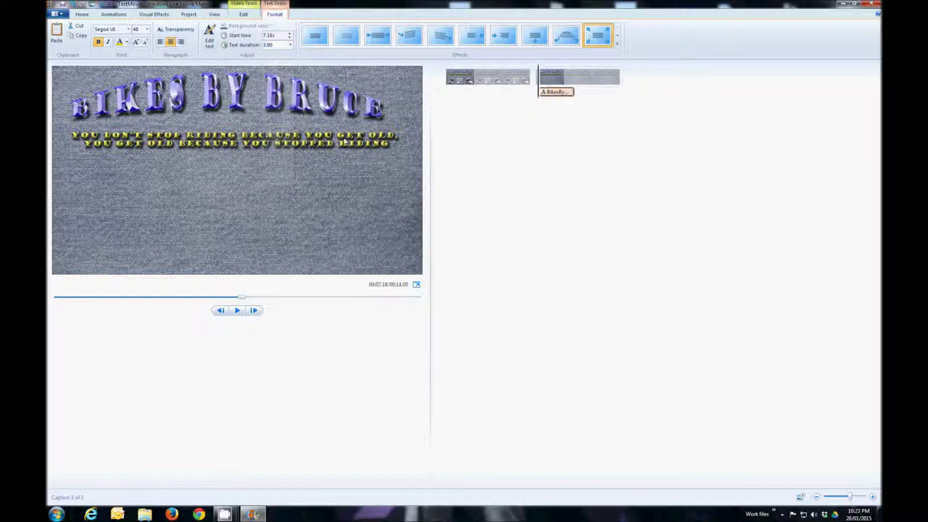
left_click(236, 311)
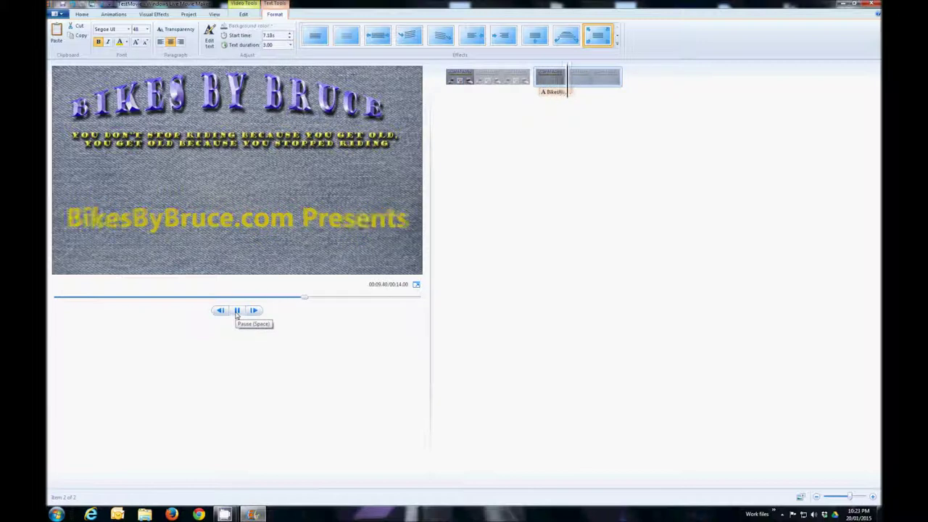
left_click(237, 311)
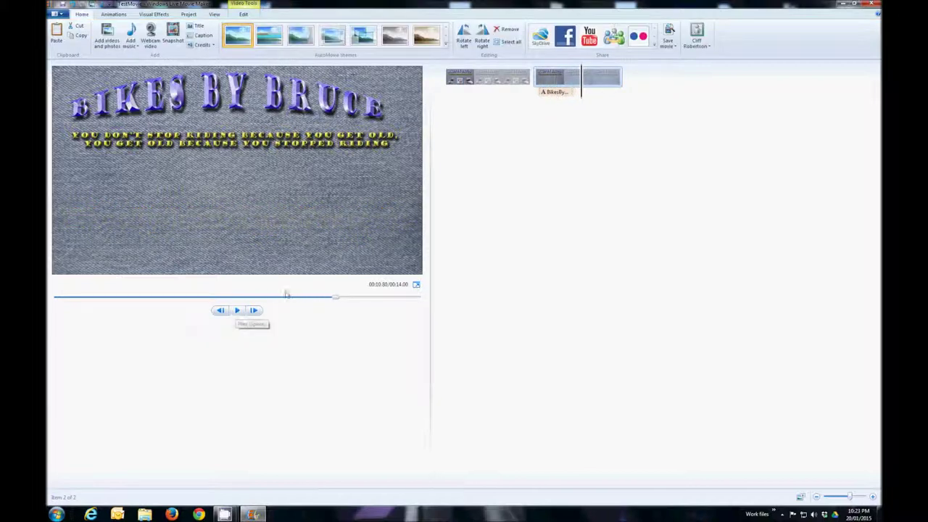
Step: Insert a title clip before the YouTube Titles image with the text "Model Building Tips" and "Part 2" on a second line
left_click(195, 26)
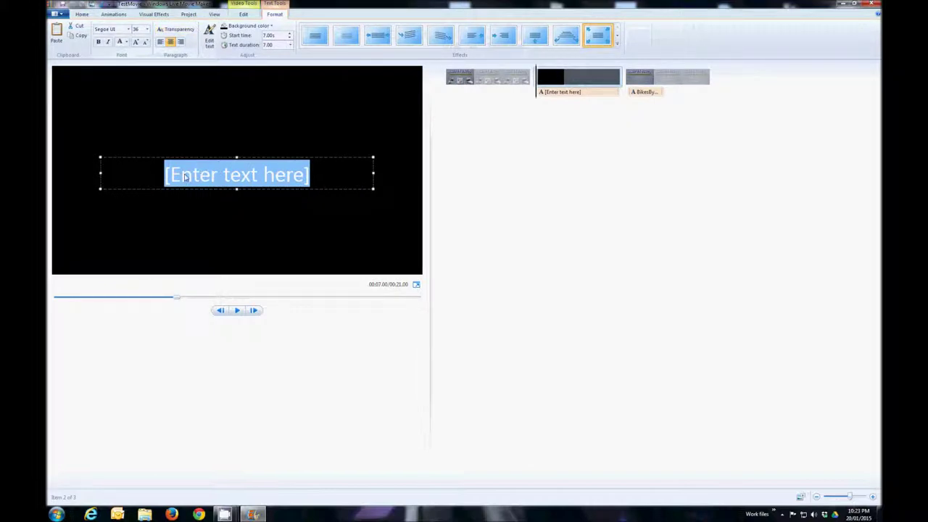
type("Model Building Tip")
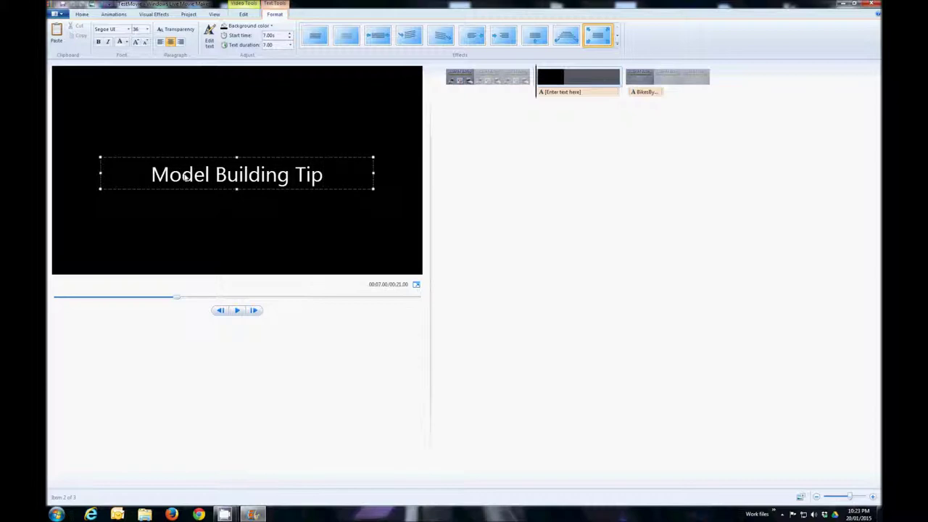
type("s")
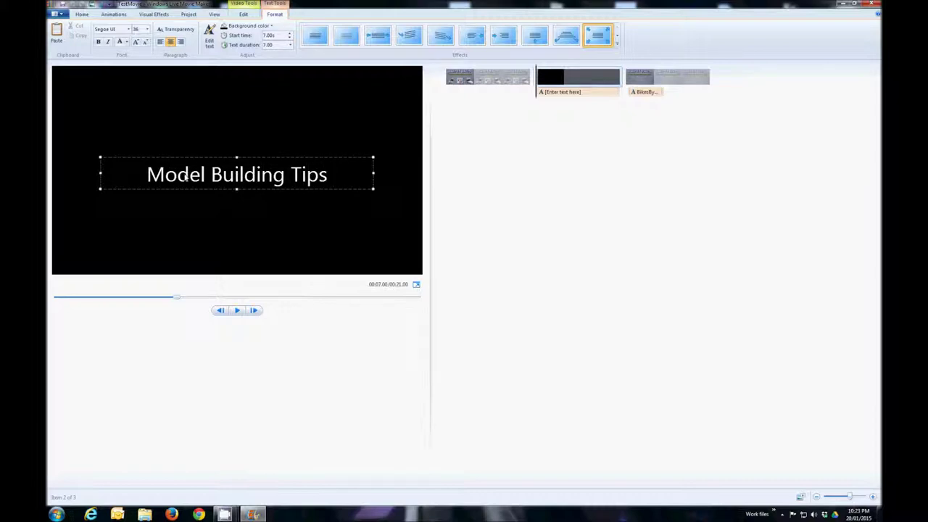
key("Return")
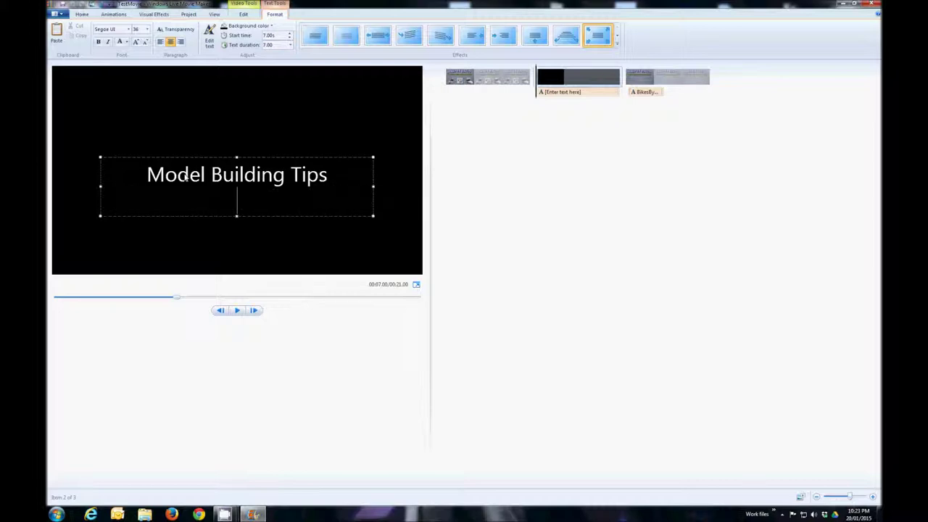
type("Part 2")
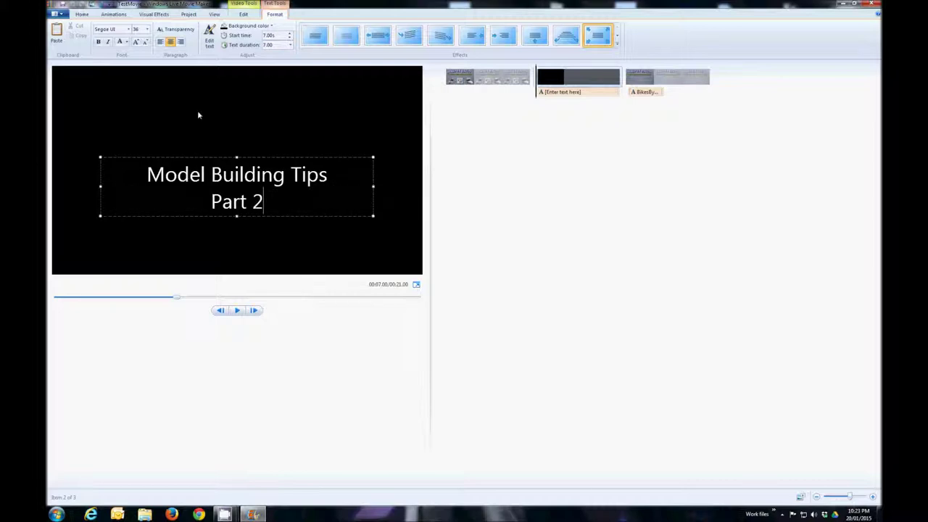
Step: Make the "Model Building Tips Part 2" text yellow and bold with font size 48
left_click(126, 43)
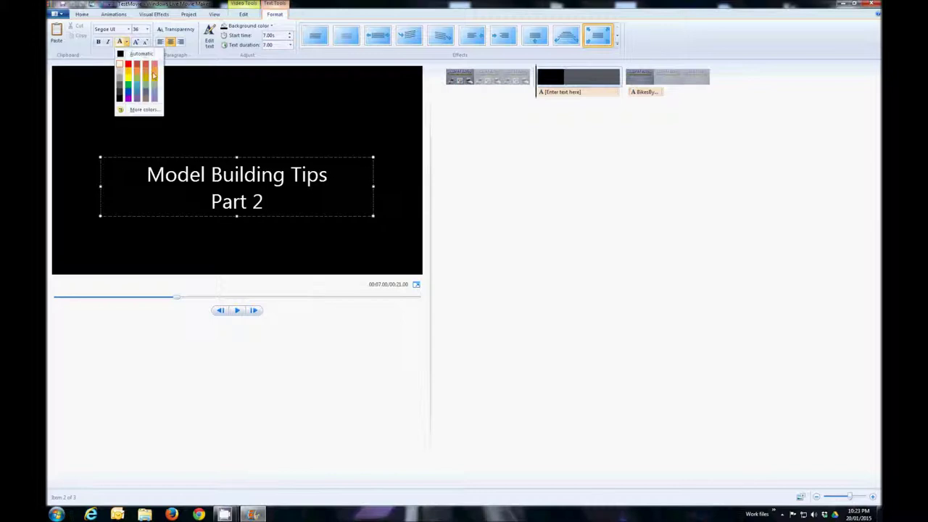
left_click(155, 82)
left_click(98, 42)
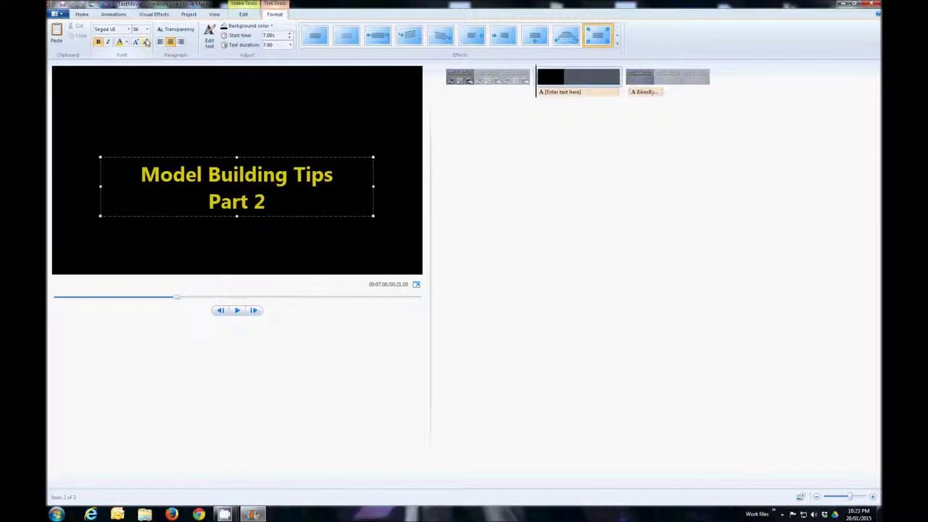
left_click(146, 29)
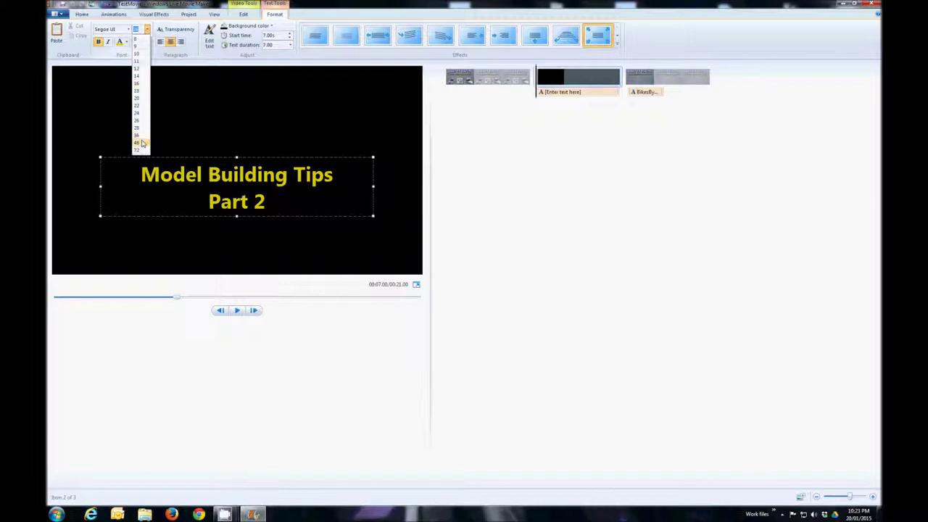
left_click(138, 143)
Step: Widen the new title's text box to the full frame width and move it down to the lower part of the frame
left_click_drag(99, 197, 55, 197)
left_click_drag(371, 196, 421, 194)
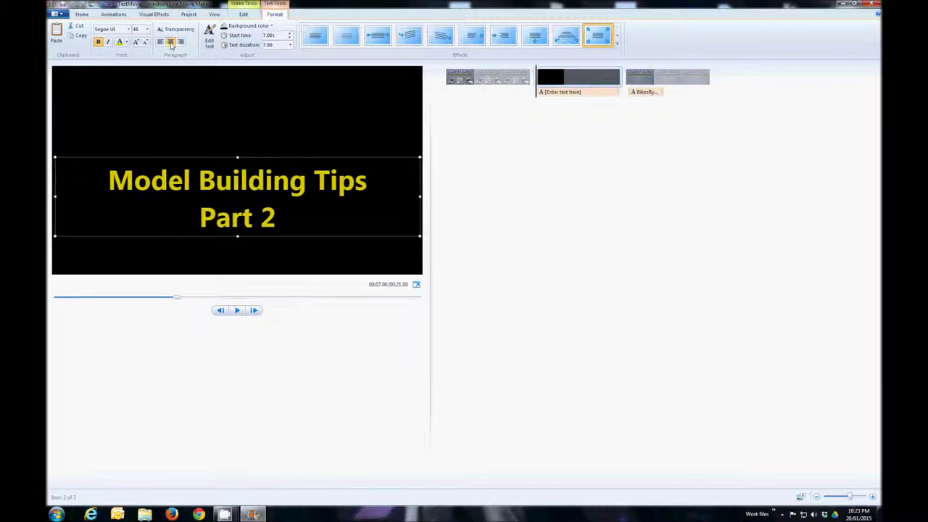
left_click_drag(238, 156, 238, 183)
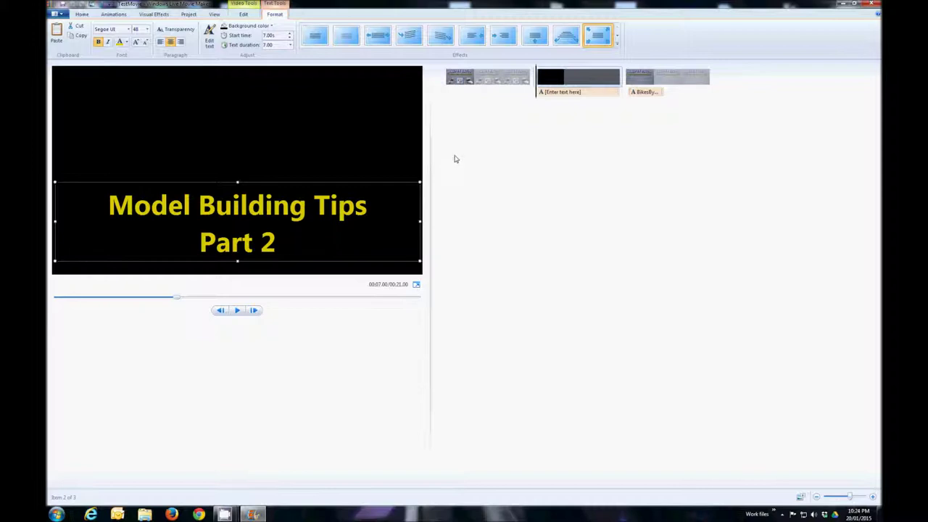
Step: Move the "Model Building Tips Part 2" caption to the second half of the YouTube Titles image and remove the black clip
left_click(552, 92)
left_click_drag(551, 93, 671, 99)
right_click(587, 86)
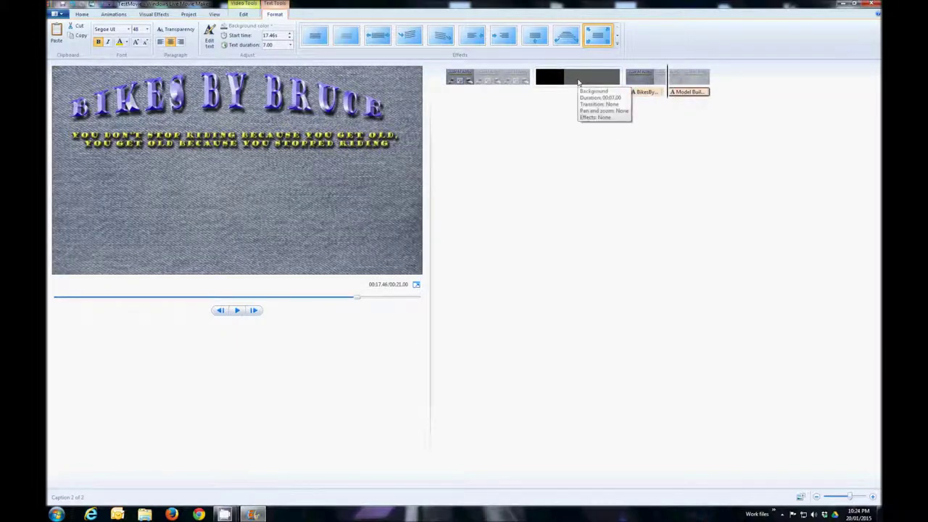
left_click(581, 84)
right_click(581, 83)
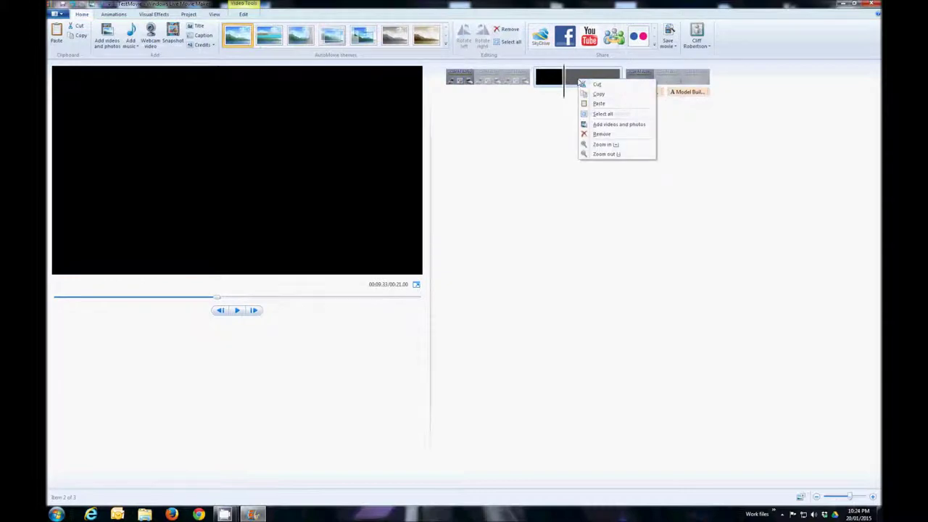
left_click(602, 134)
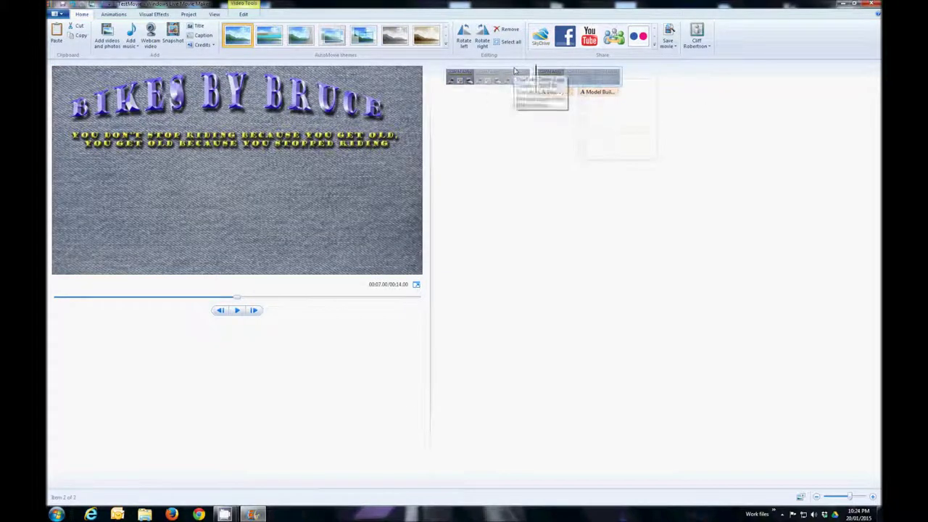
Step: Play the movie from the first image to the end to check both captions
left_click(501, 77)
left_click(237, 313)
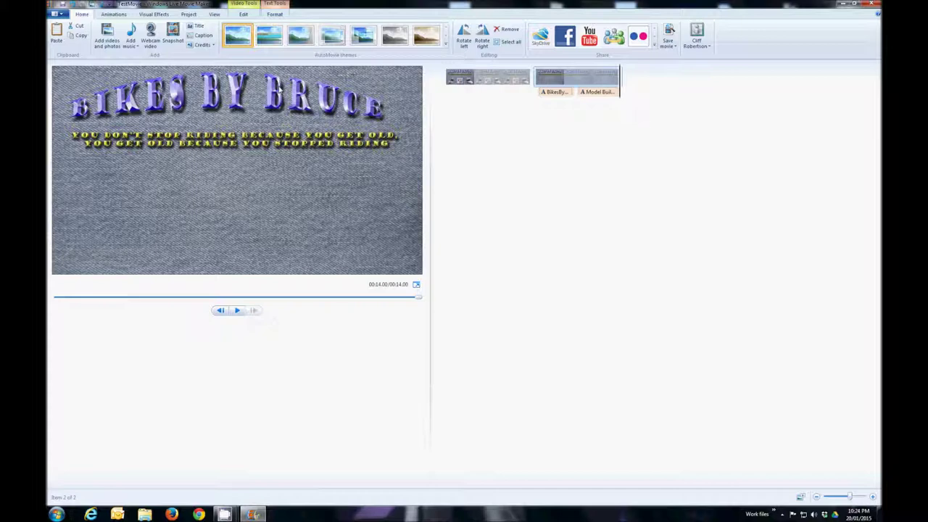
Step: Add all photos from "1 HD Engine.JPG" through "29 Husqvarna.jpg" in the Media folder to the end of the timeline
left_click(108, 36)
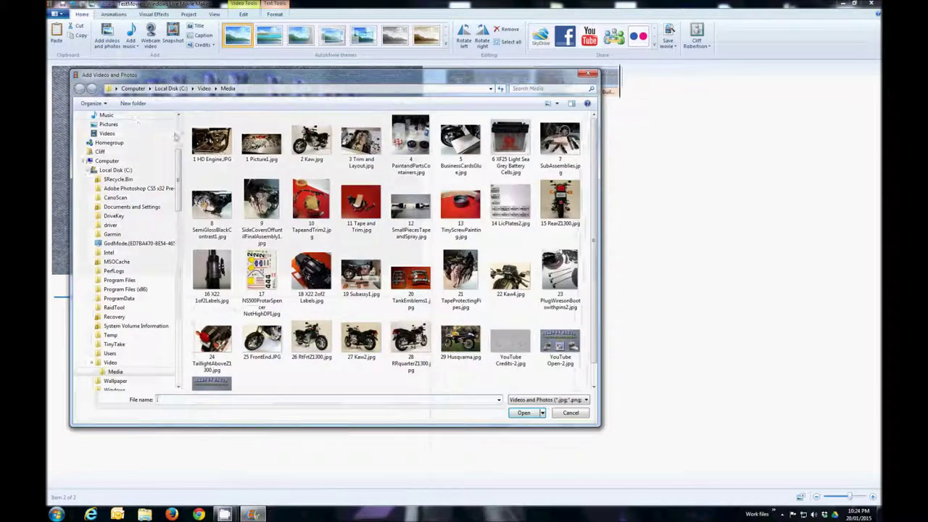
left_click(207, 142)
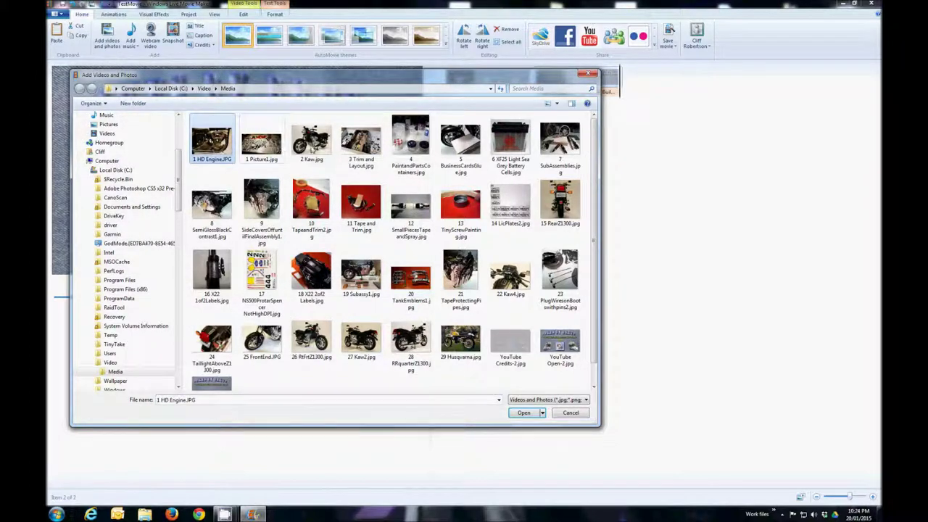
scroll(593, 187, "down", 1)
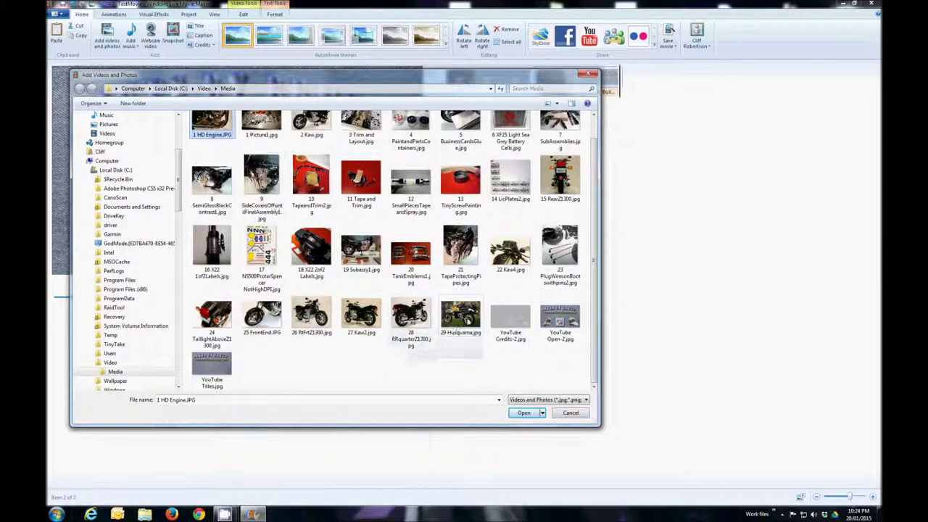
left_click(468, 319, "shift")
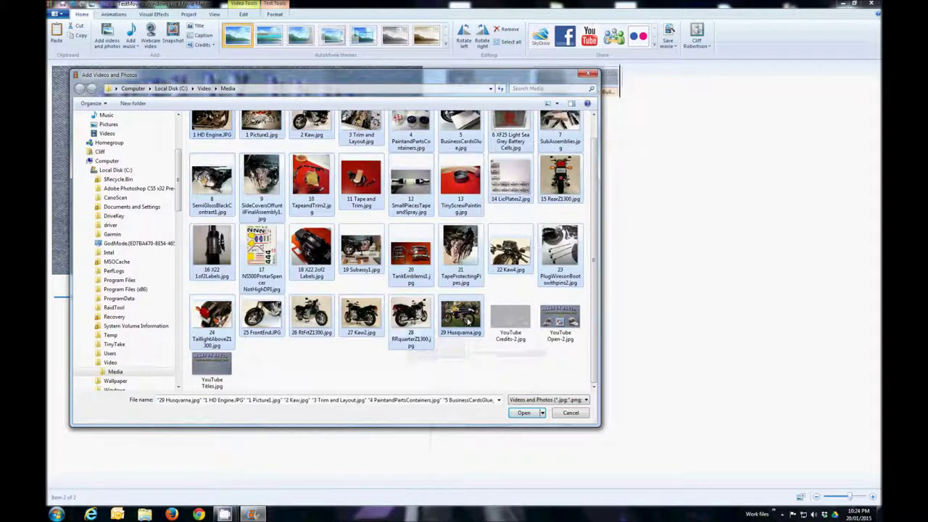
left_click(524, 412)
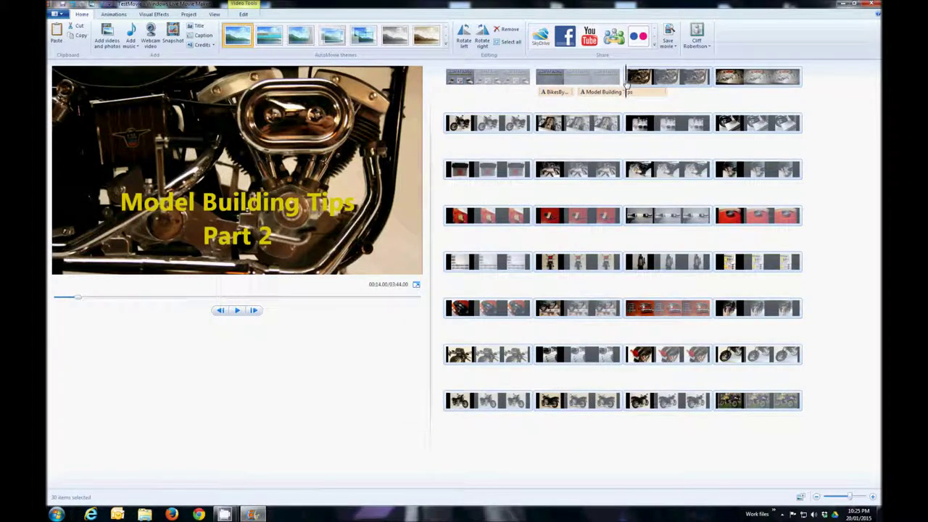
Step: Play the movie from the first image into the first photo, then replay the section around the "Model Building Tips Part 2" caption
left_click(474, 77)
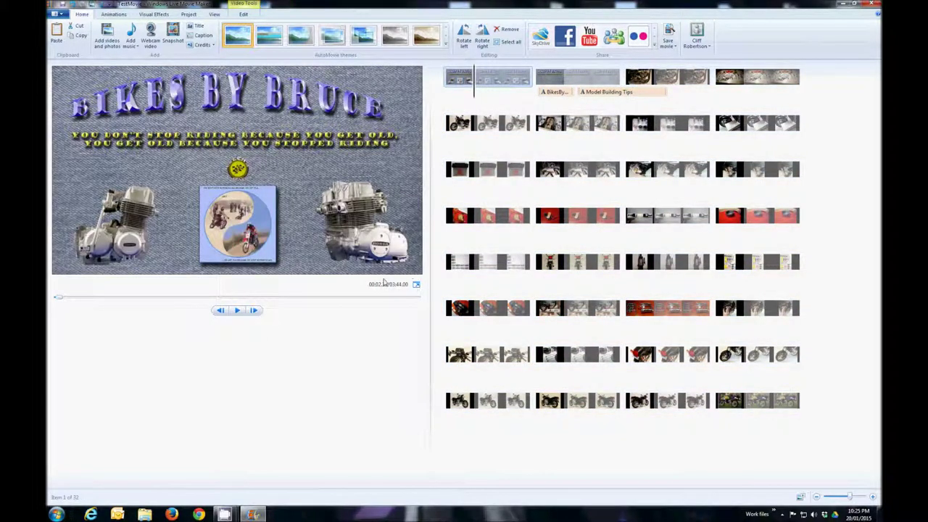
left_click(237, 312)
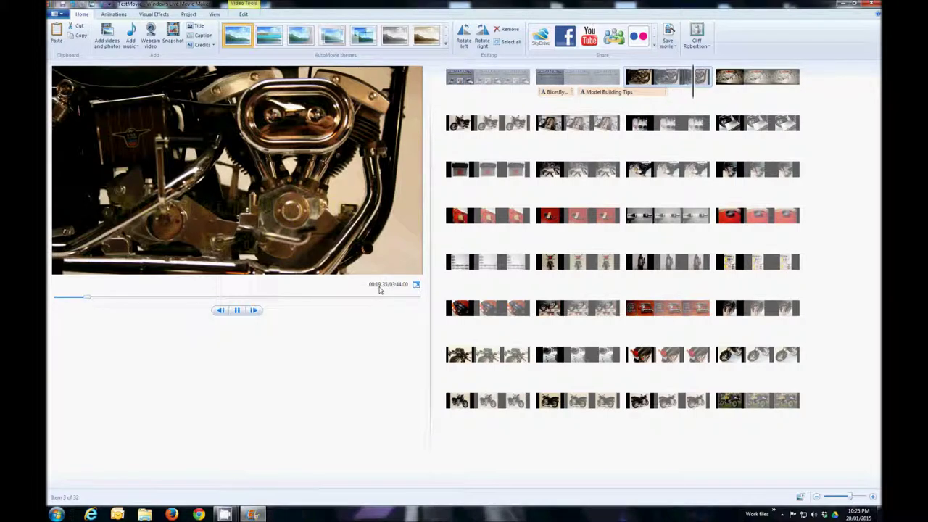
left_click(236, 310)
left_click(615, 82)
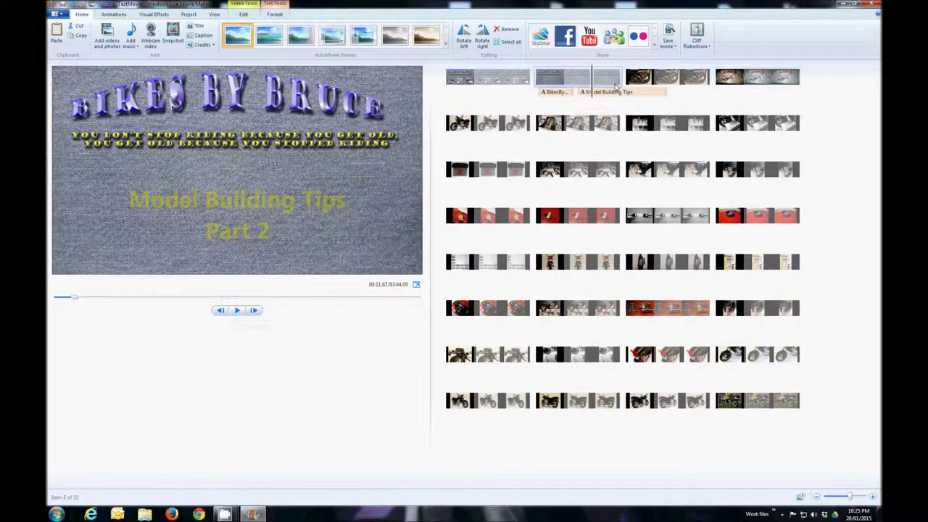
left_click(233, 313)
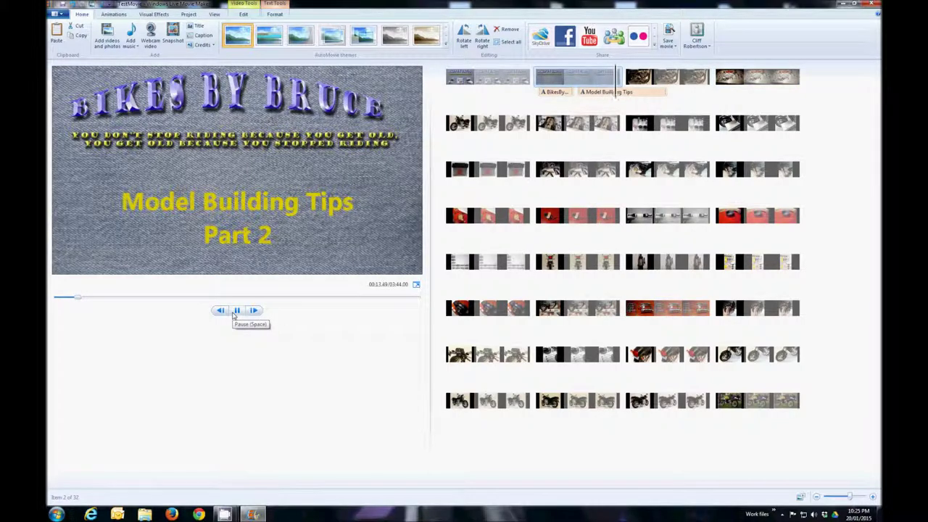
left_click(236, 312)
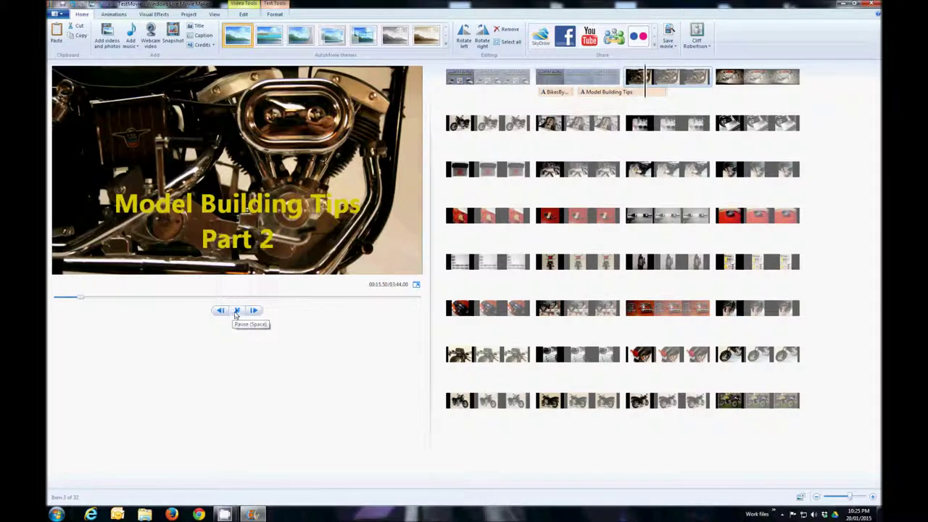
Step: Set the "Model Building Tips Part 2" caption's text duration to 4.00 and move it slightly earlier, to start at 10.24 s
left_click(602, 92)
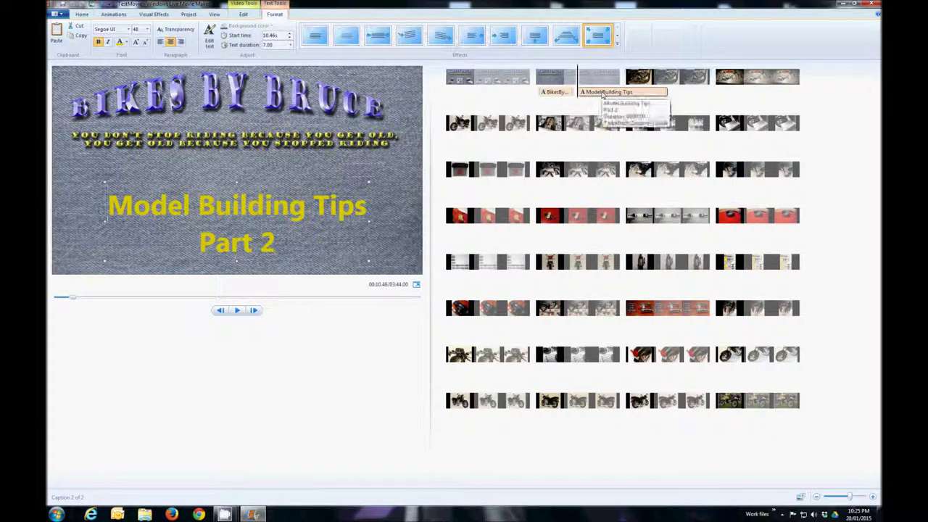
left_click(290, 46)
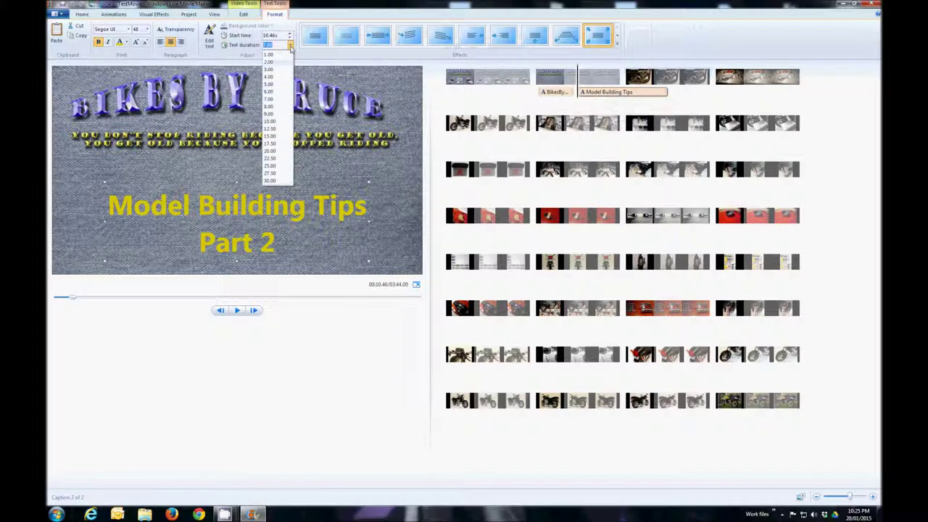
left_click(269, 70)
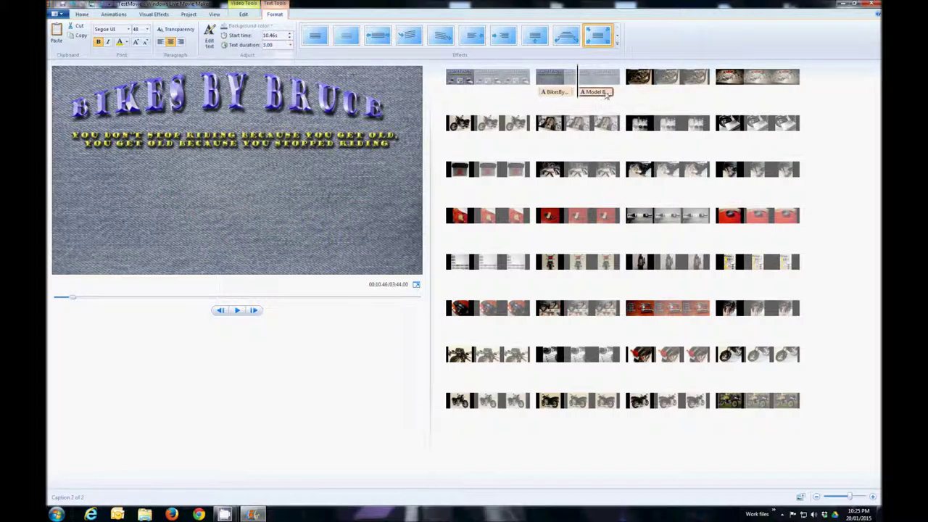
left_click(290, 46)
left_click(269, 77)
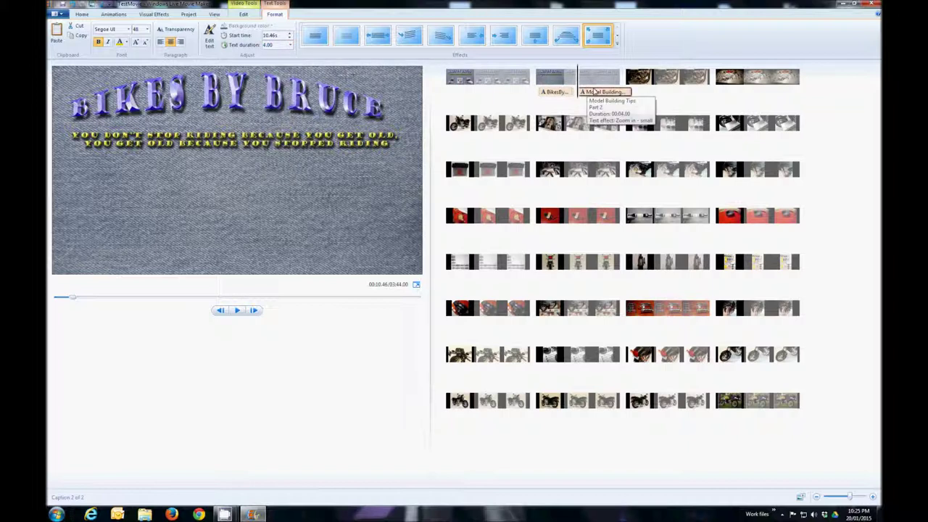
left_click_drag(597, 92, 578, 95)
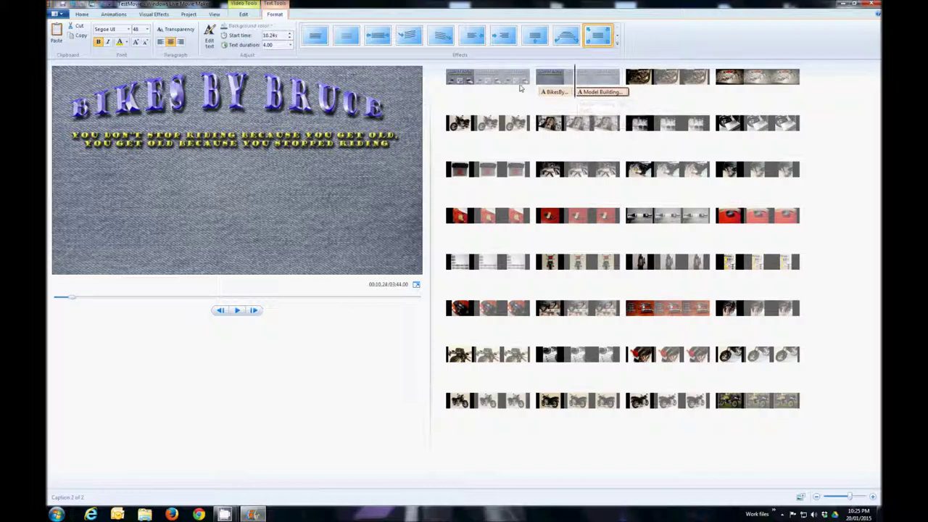
Step: Play from the opening image into the first engine photo to check where the second caption ends
left_click(502, 80)
left_click(237, 310)
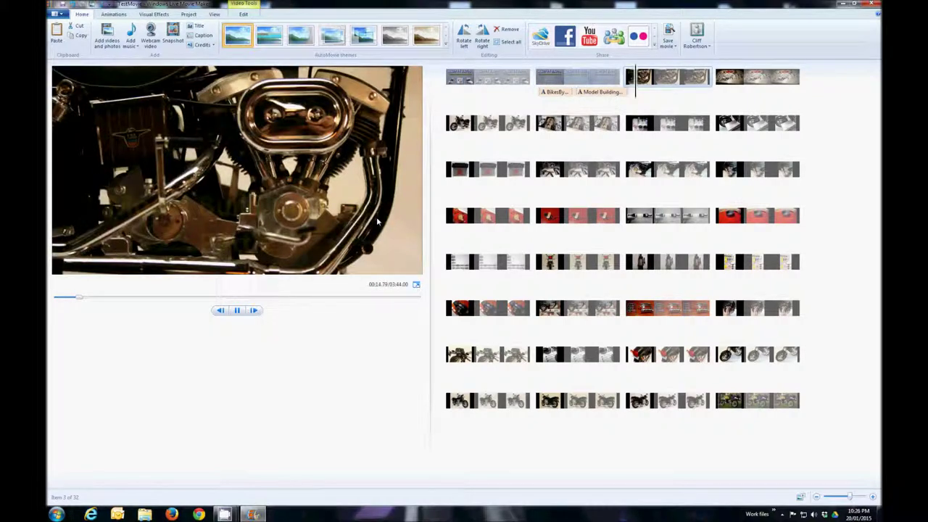
left_click(238, 310)
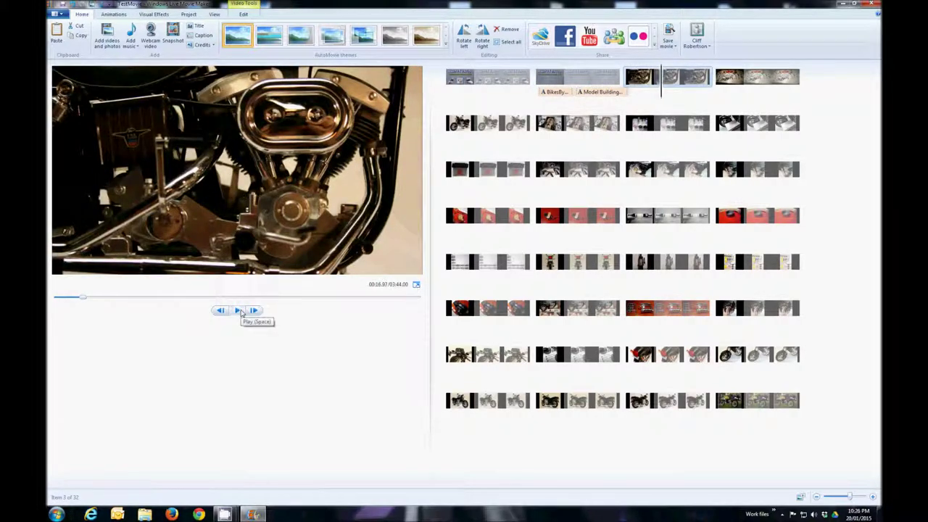
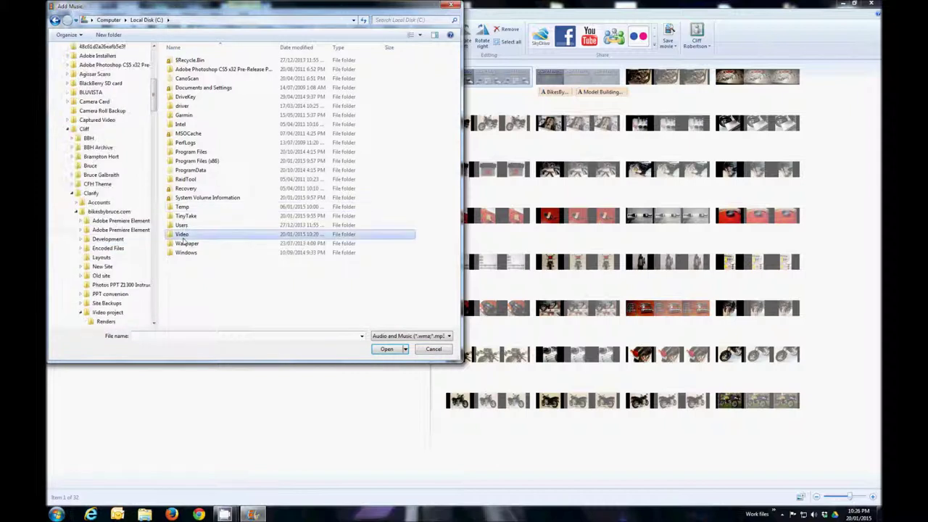
Step: Add the MP3 "The Real Deal" from the Video\Media folder as the movie's music track
double_click(182, 59)
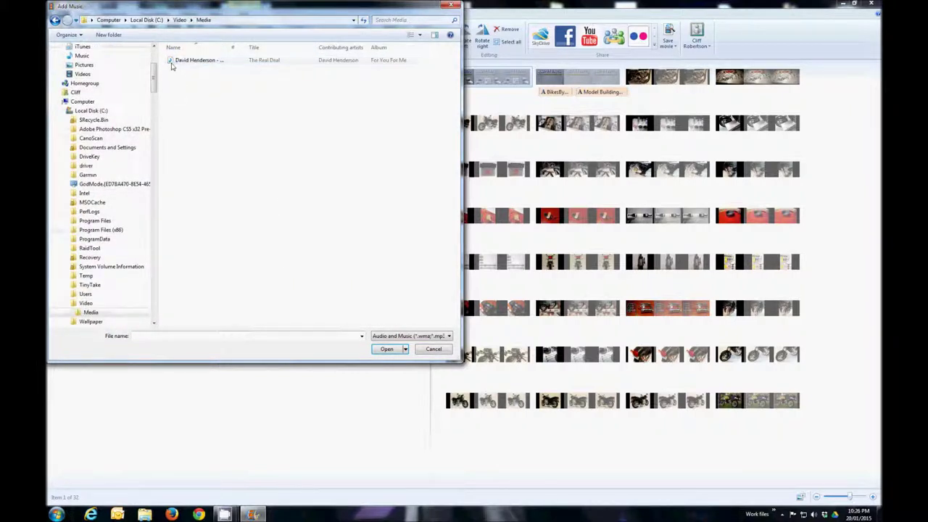
left_click(172, 61)
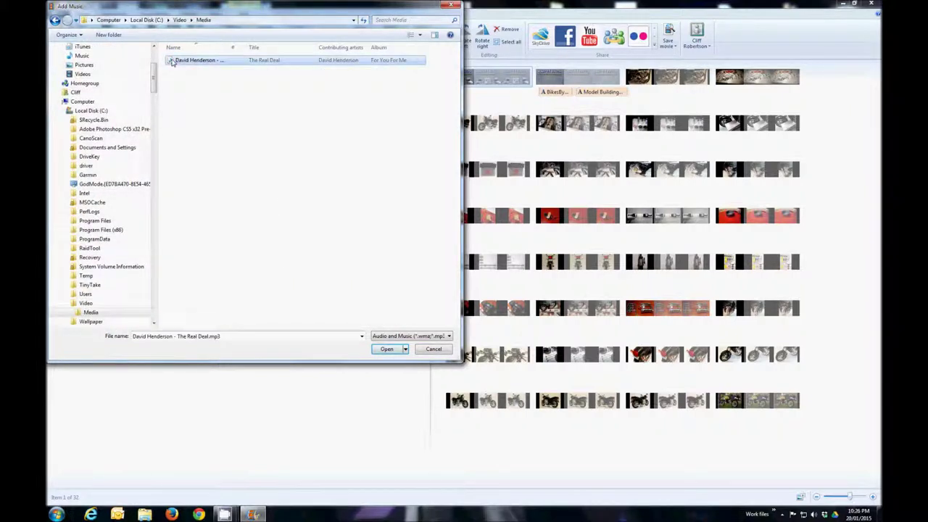
left_click(386, 350)
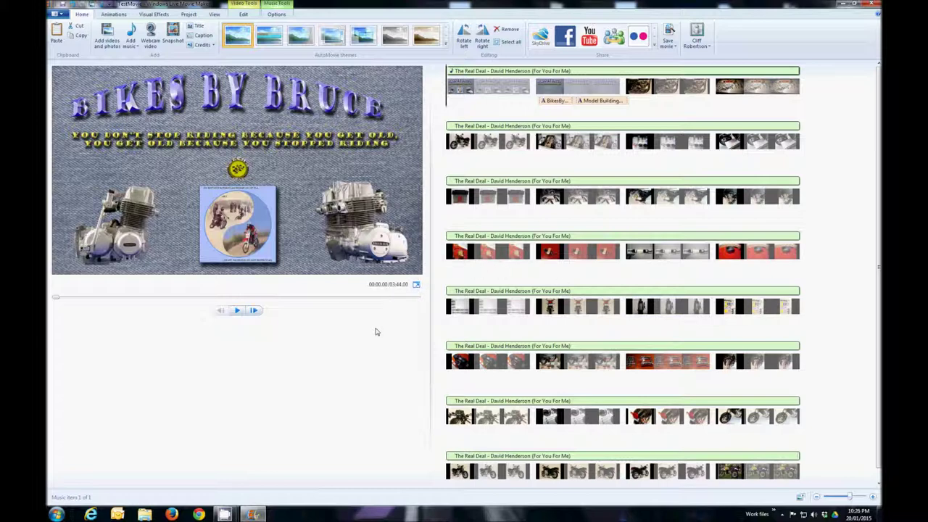
Step: Show the music track's volume control and play the opening of the movie to check the music with the images
left_click(478, 73)
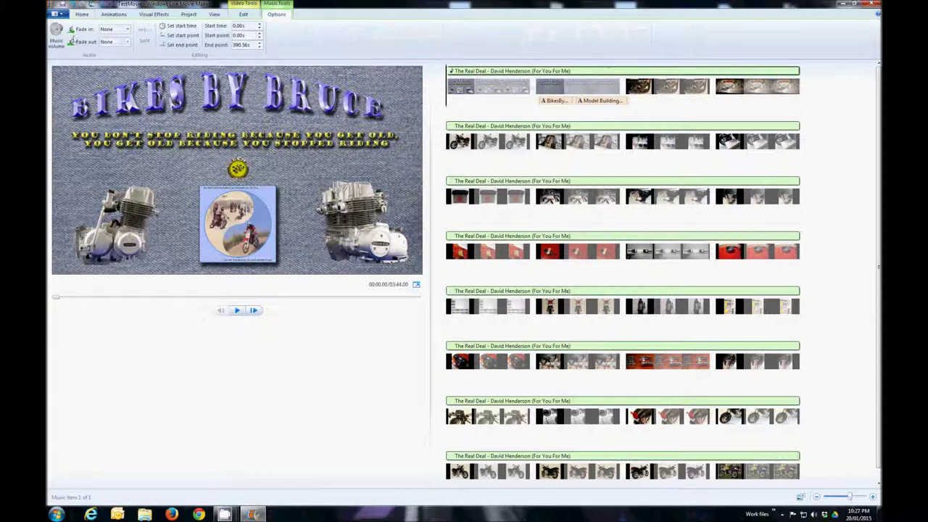
left_click(57, 33)
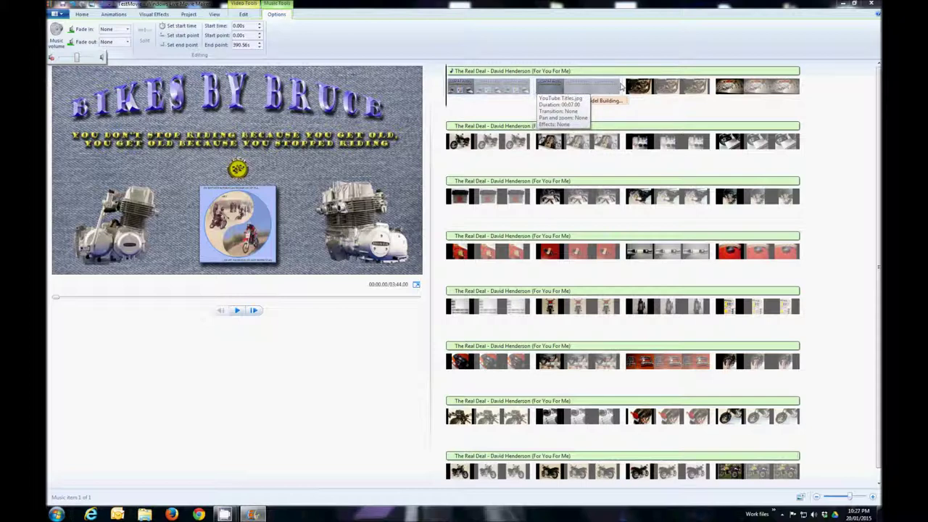
left_click(238, 311)
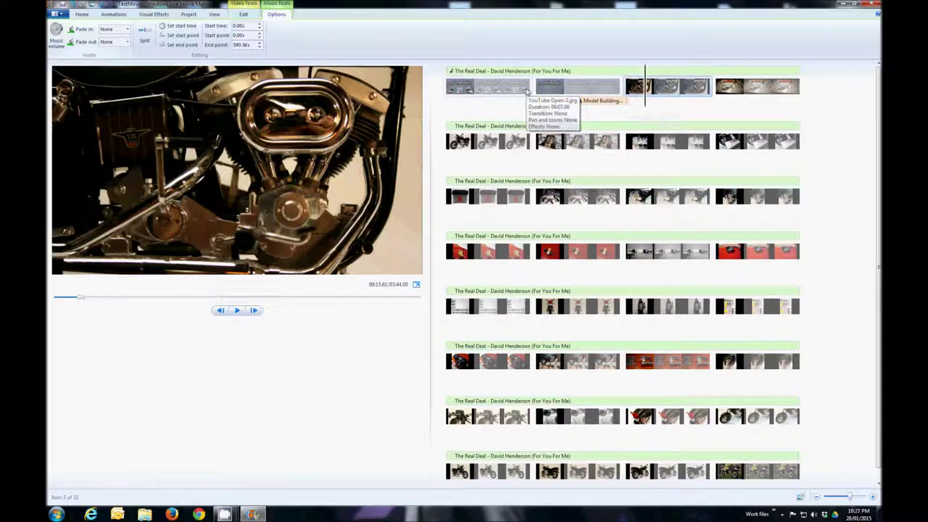
Step: Select the YouTube Titles image and preview V-shaped and diagonal transitions, including Filled V right, at its start
left_click(529, 91)
left_click(536, 92)
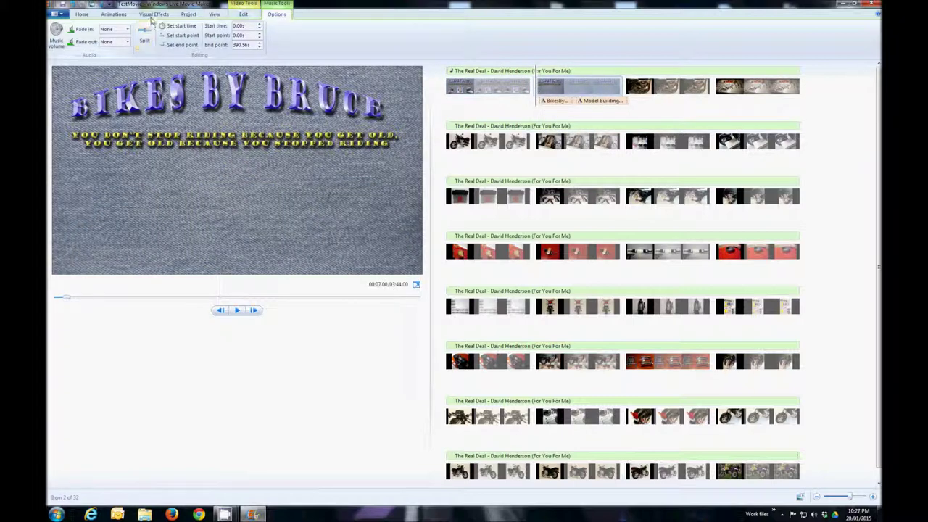
left_click(153, 15)
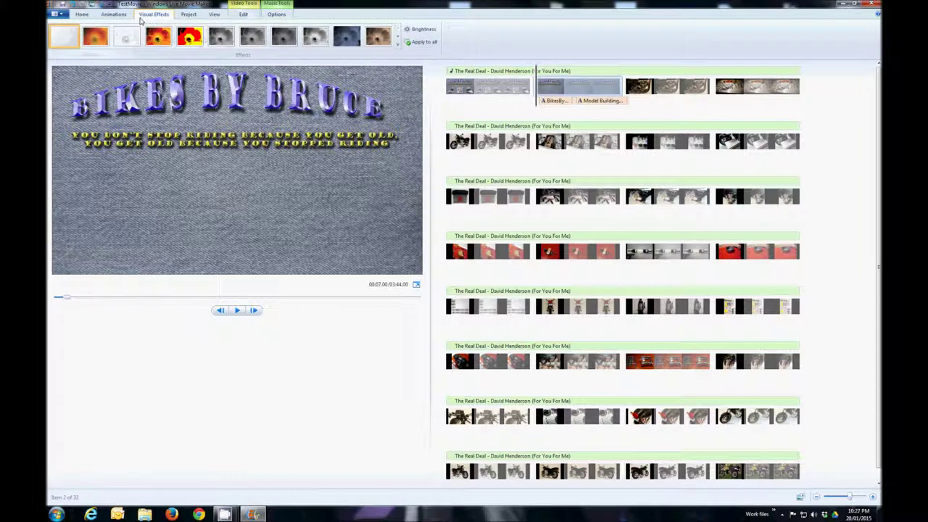
left_click(112, 16)
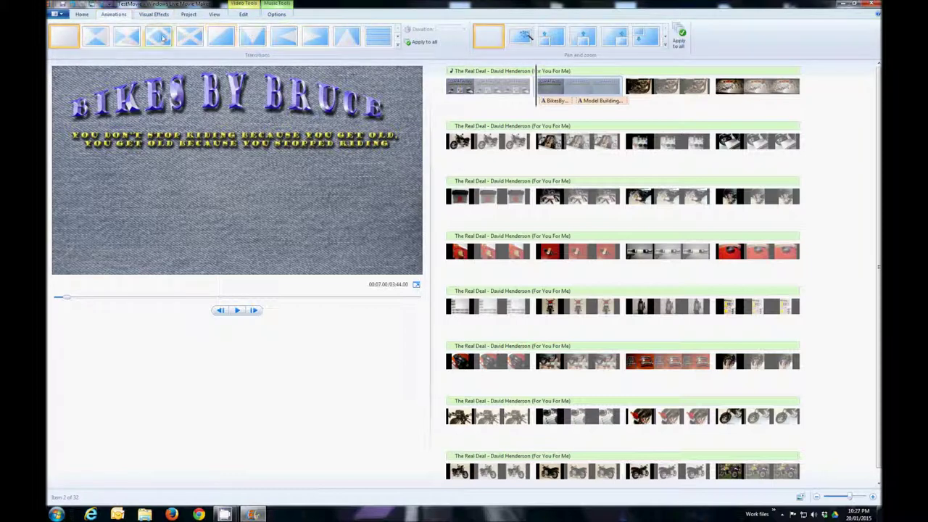
left_click(346, 37)
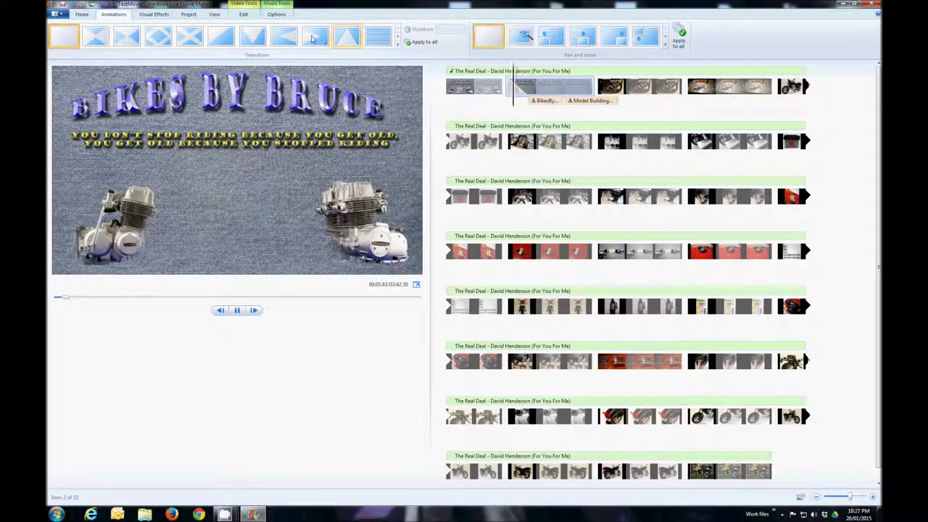
left_click(313, 39)
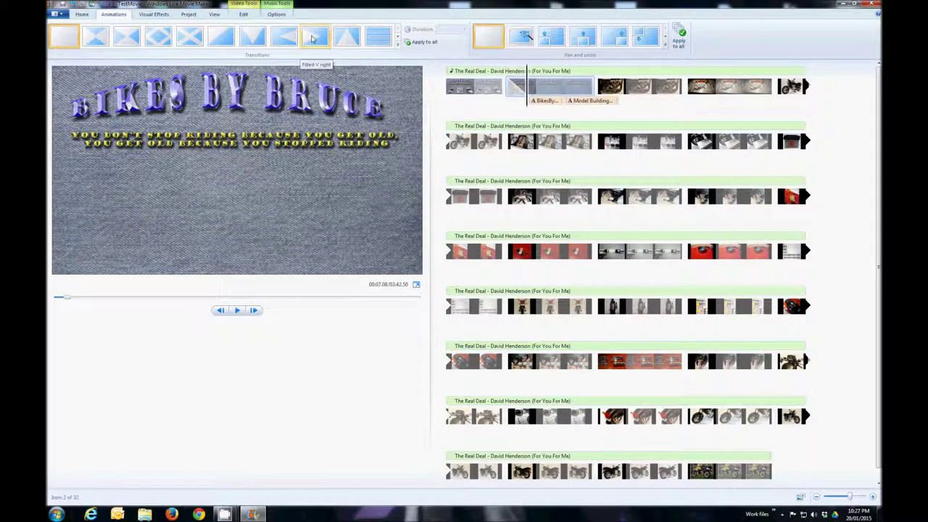
left_click(254, 38)
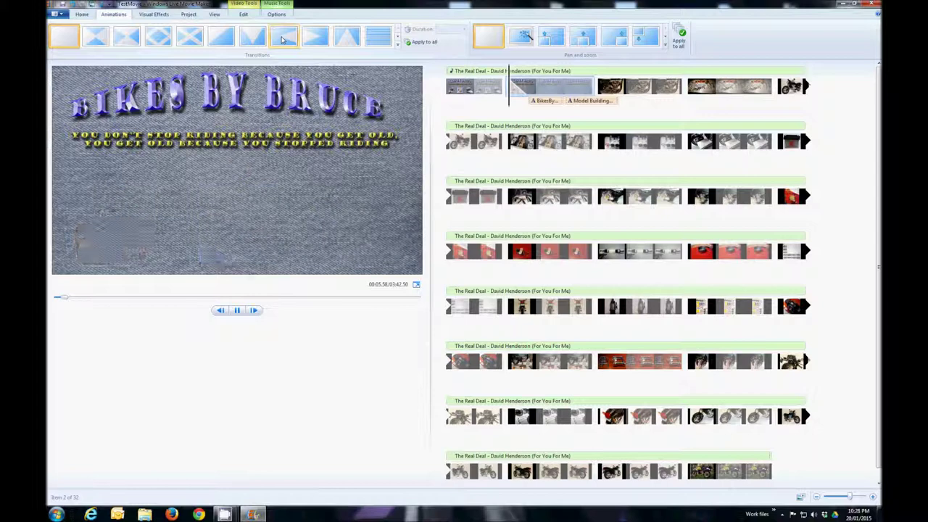
left_click(223, 40)
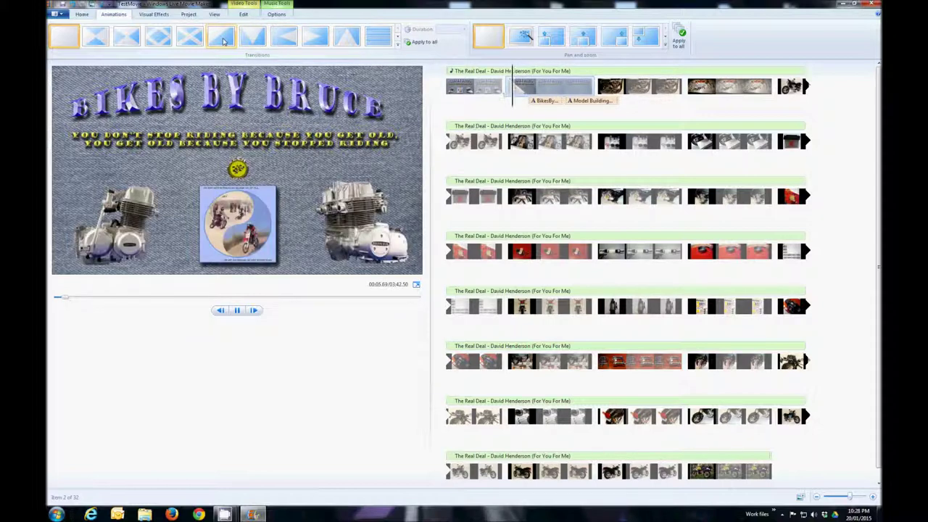
Step: Preview further transitions on the YouTube Titles image, including Crossfade and Page curl top-right, and clear the preview
left_click(398, 37)
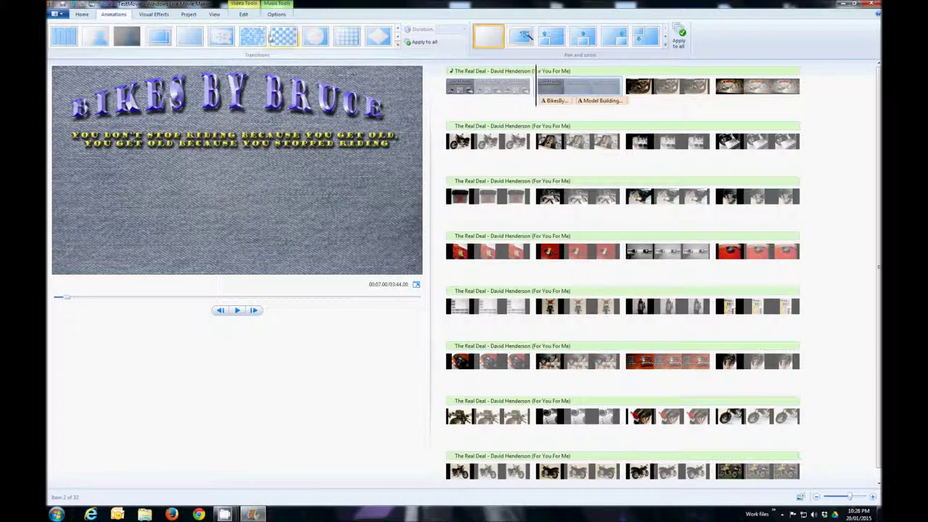
left_click(162, 37)
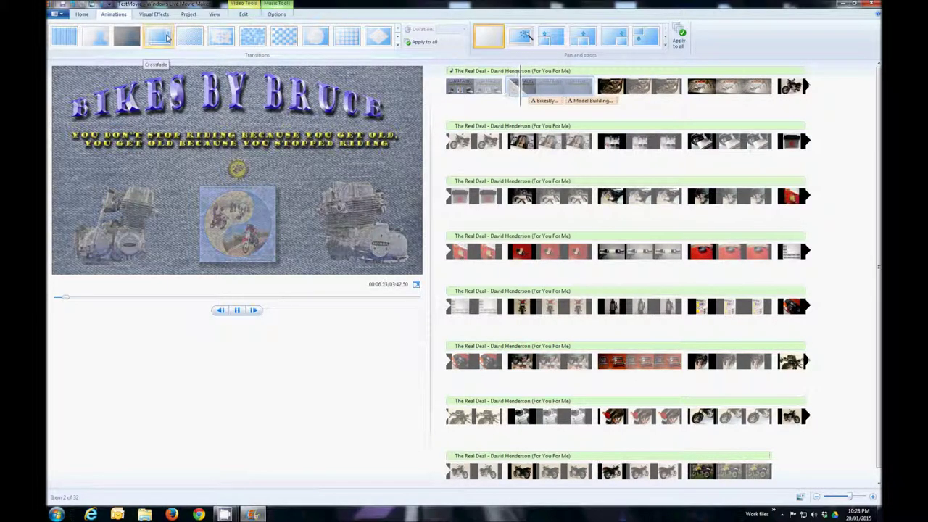
left_click(221, 37)
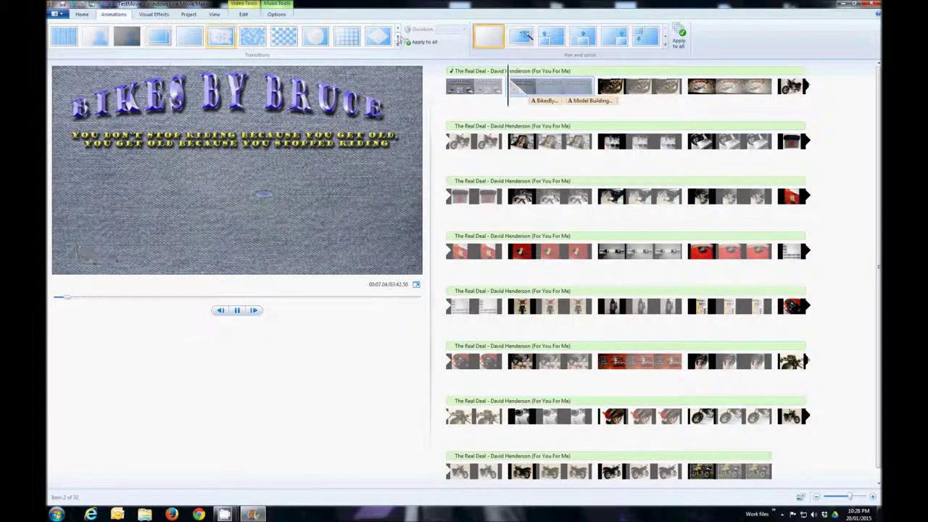
left_click(399, 42)
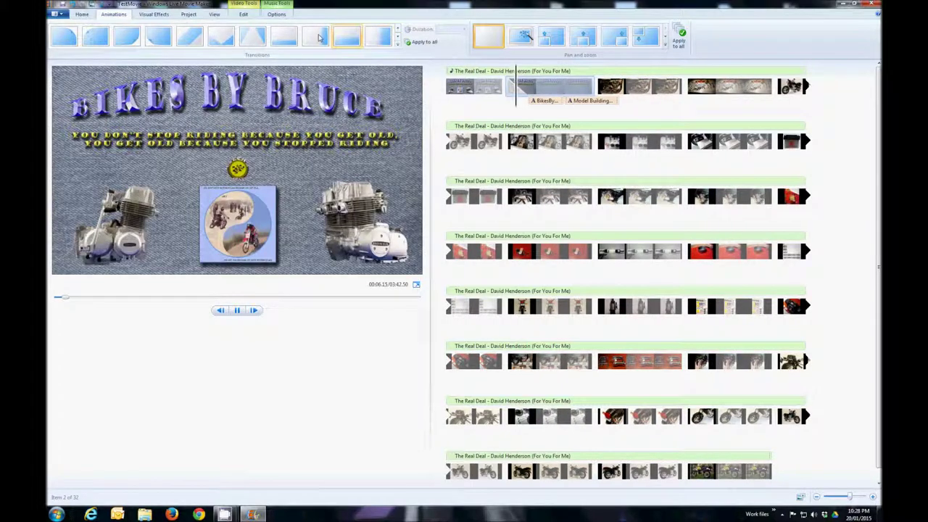
left_click(165, 40)
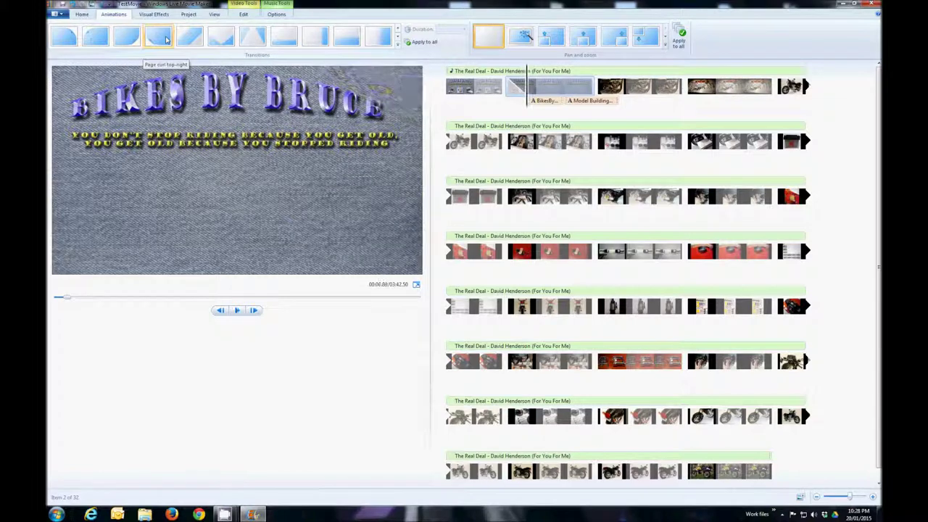
left_click(253, 37)
key("ctrl+z")
mouse_move(510, 93)
left_mouse_down()
mouse_move(516, 115)
mouse_move(522, 93)
left_mouse_up()
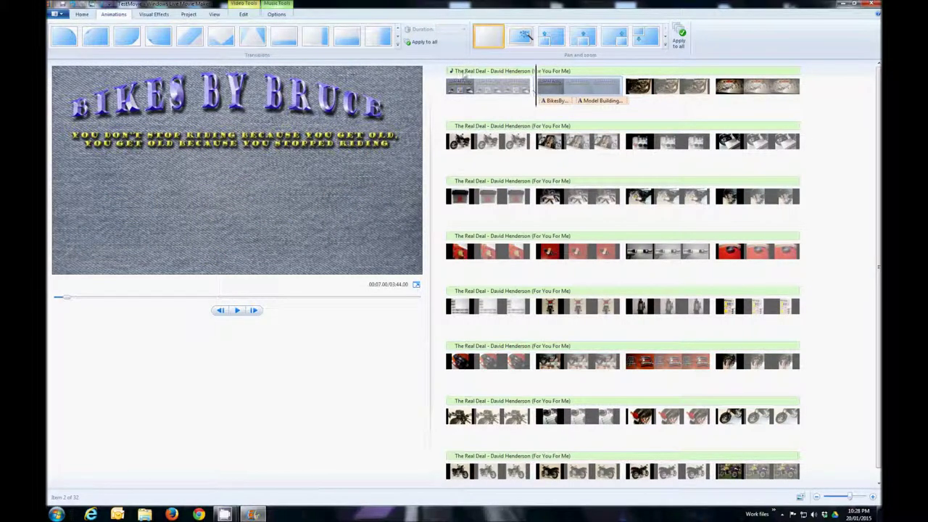
Step: Apply the Crossfade transition between the opening image and the YouTube Titles image
left_click(398, 31)
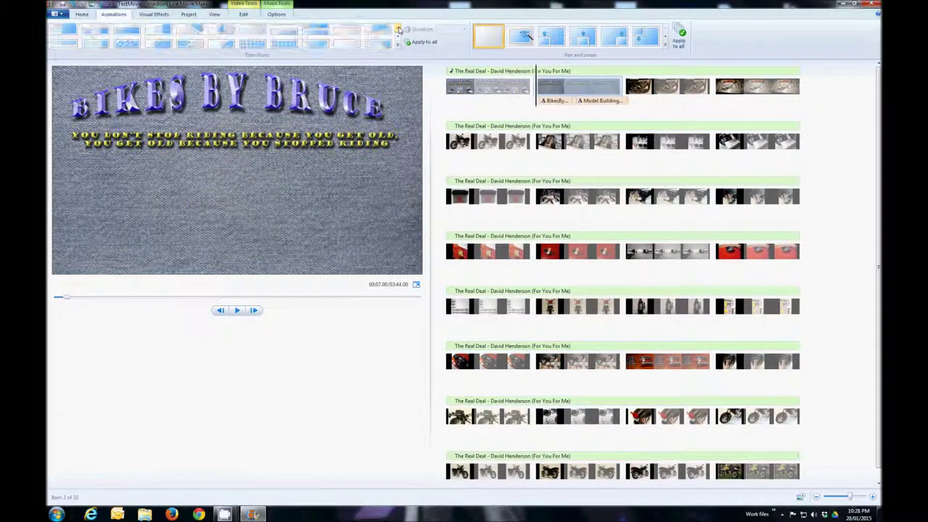
left_click(398, 31)
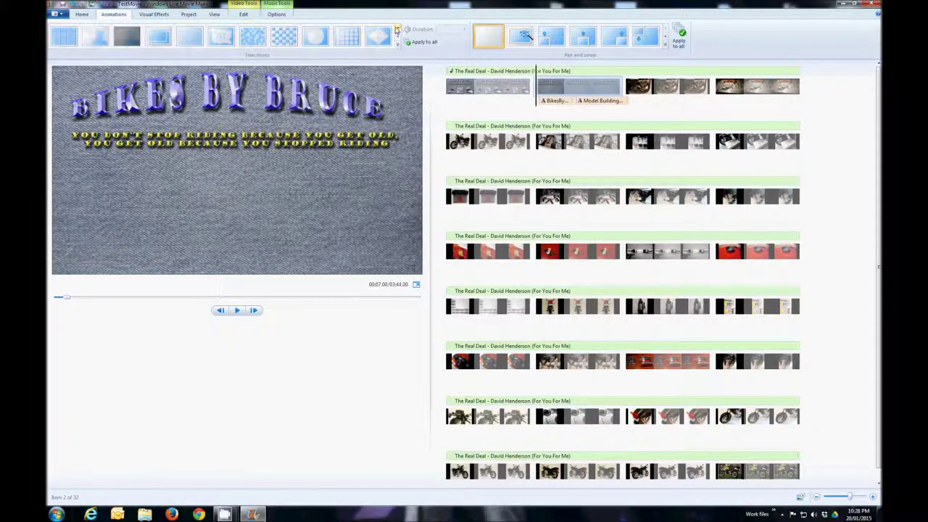
left_click(161, 39)
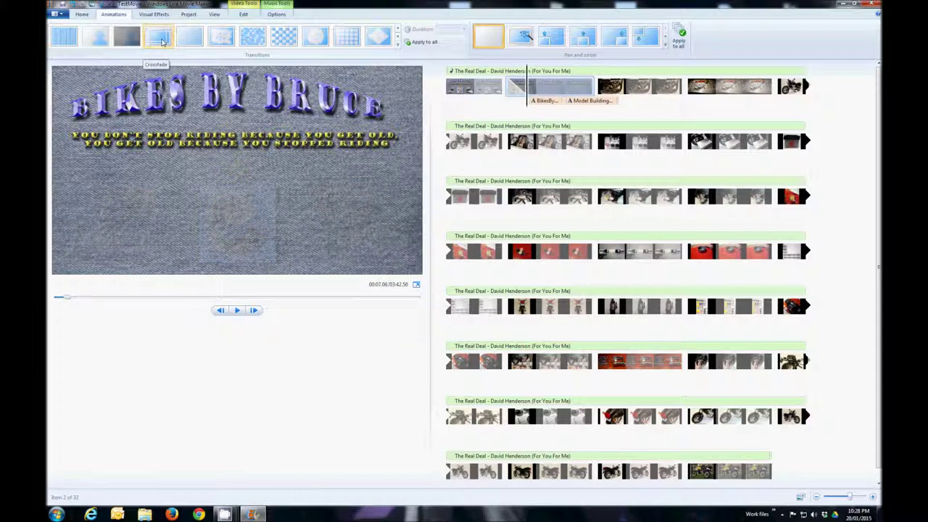
Step: Give the YouTube Titles image a Crossfade transition and play from the opening image to check it with the captions
left_click(163, 41)
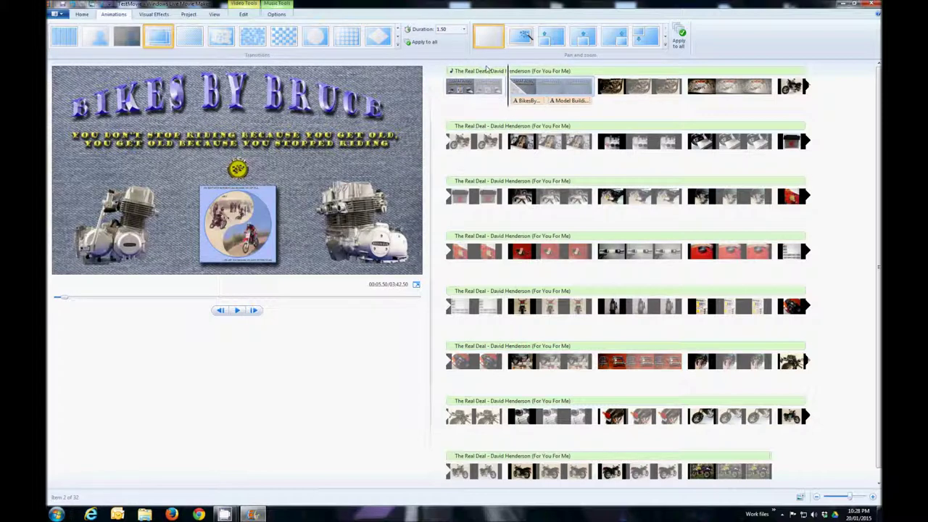
left_click(475, 88)
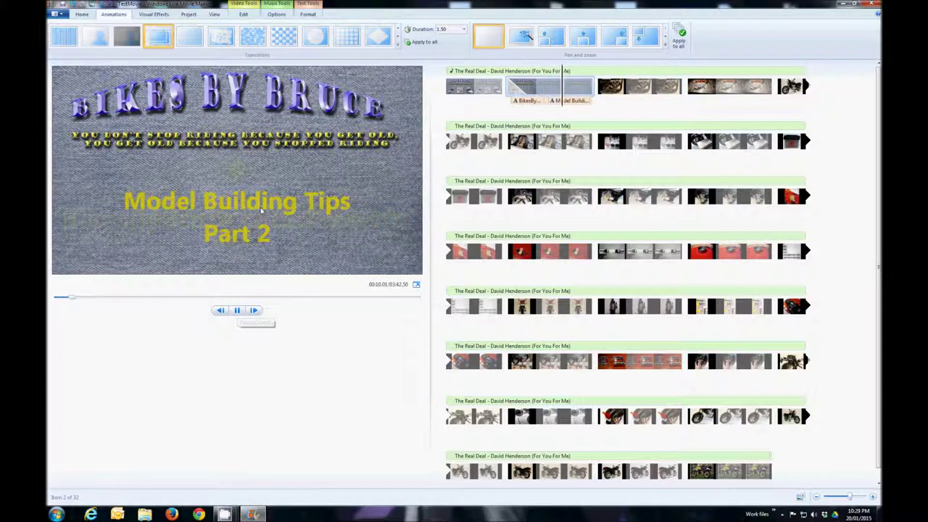
left_click(237, 310)
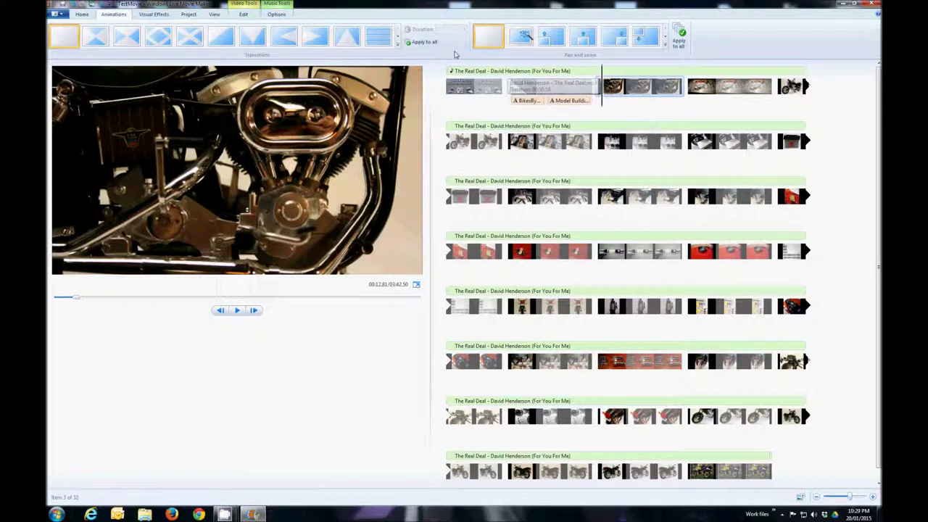
Step: Apply the Crossfade transition to the first model photo after the titles and play from the opening image to check it
left_click(398, 37)
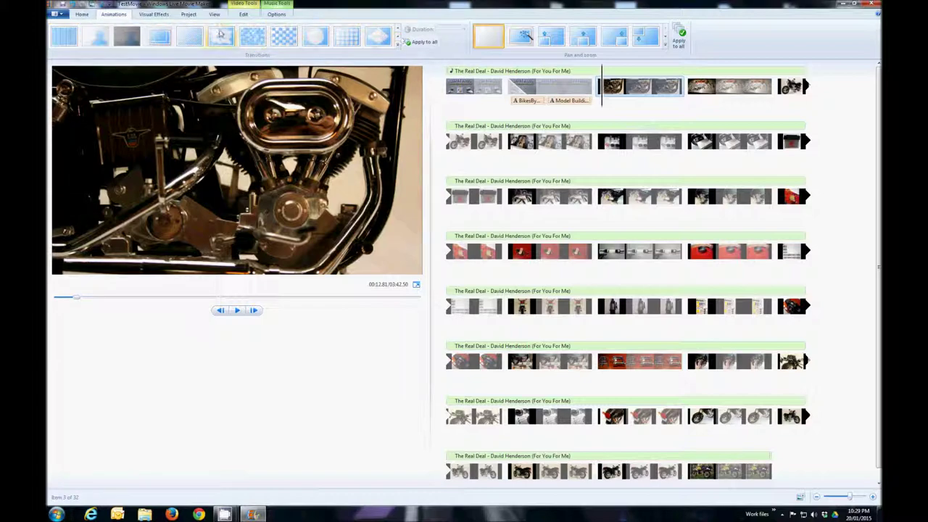
left_click(162, 39)
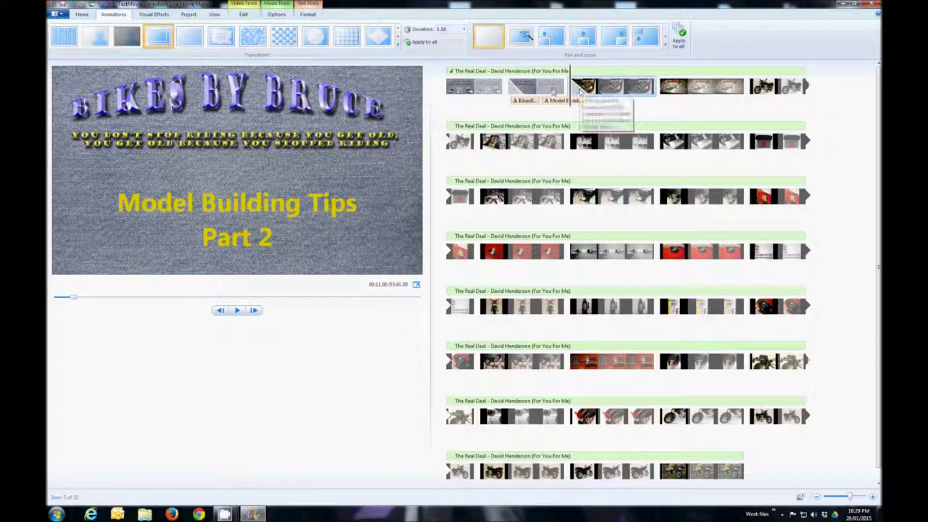
left_click(475, 88)
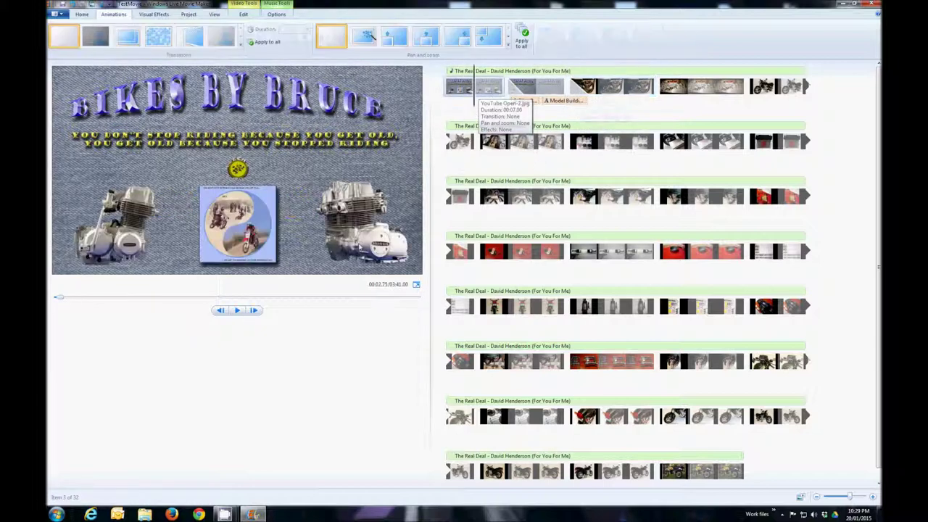
left_click(236, 310)
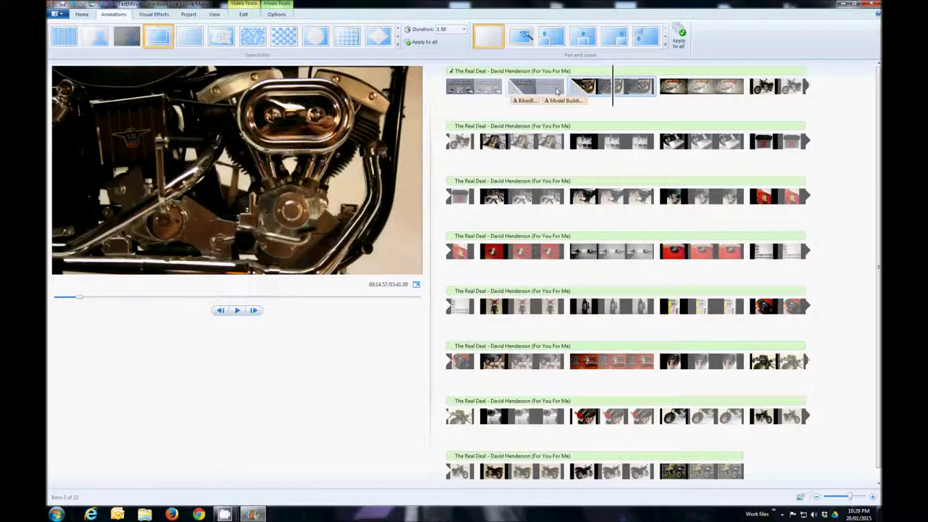
Step: Set the YouTube Titles image's duration to 9.00 seconds
left_click(557, 90)
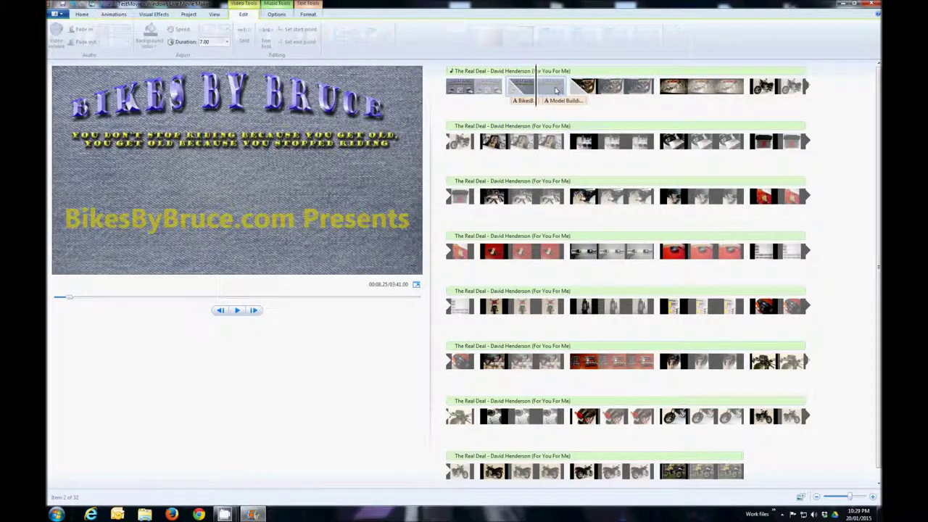
left_click(226, 43)
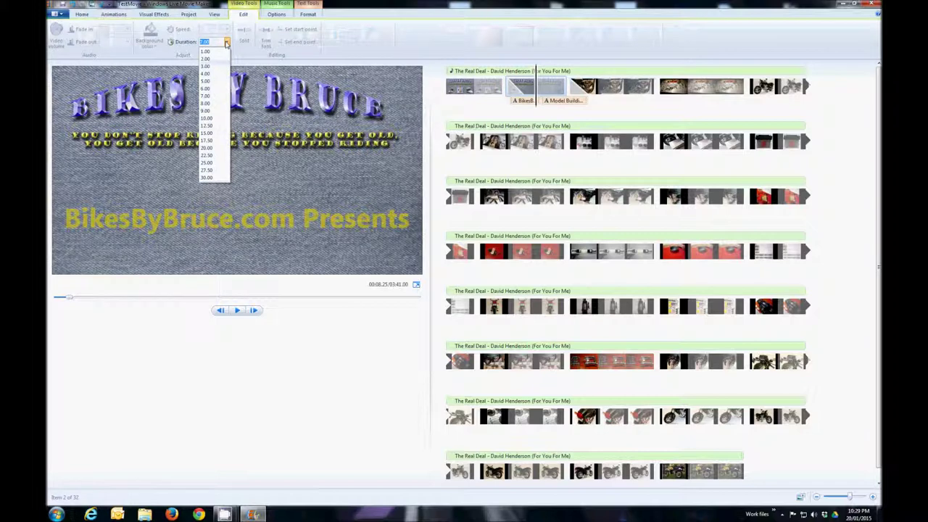
left_click(206, 111)
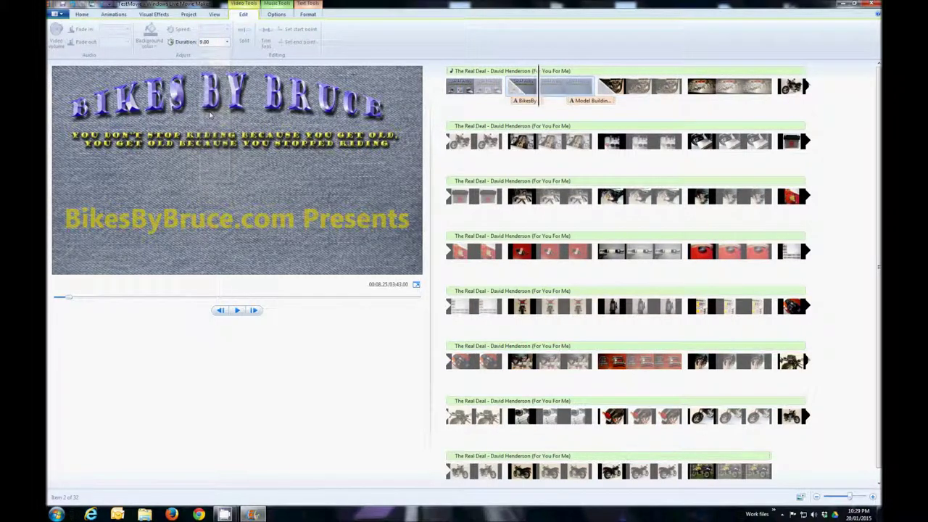
Step: Move the Model Building Tips caption to shortly after the BikesByBruce.com Presents caption and play the opening to check the timing
left_click(588, 102)
left_click_drag(588, 102, 549, 108)
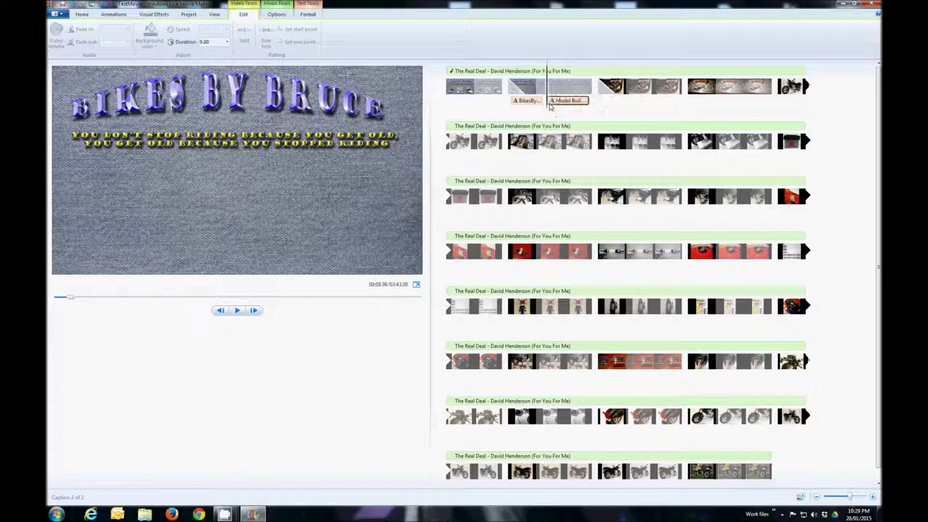
left_click(475, 87)
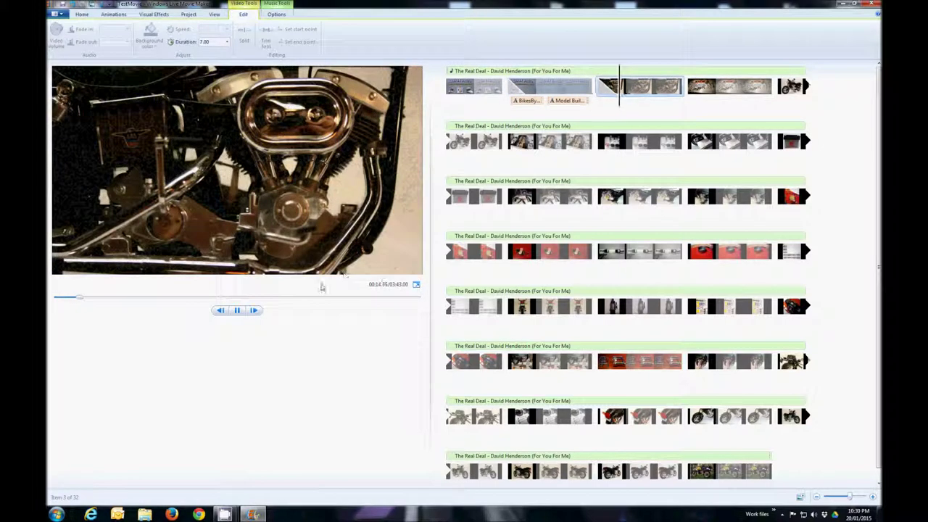
key("space")
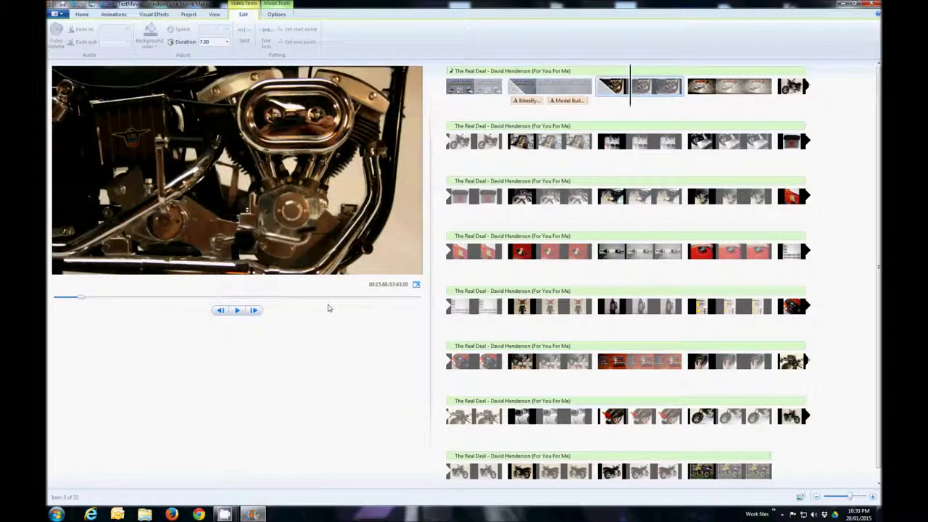
Step: Split the music track at 14.71 s, early in the first model photo, and remove the part after the split
left_click_drag(507, 86, 509, 87)
left_click_drag(631, 109, 620, 110)
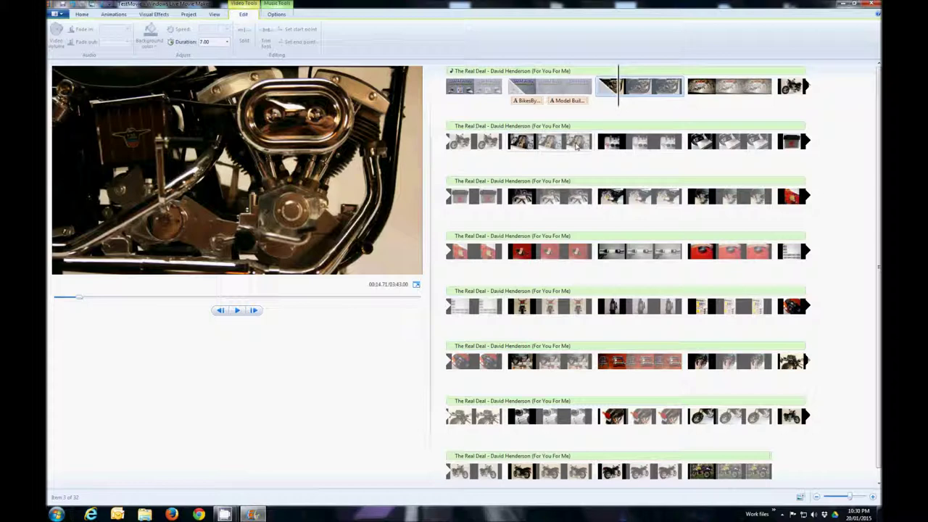
left_click(276, 13)
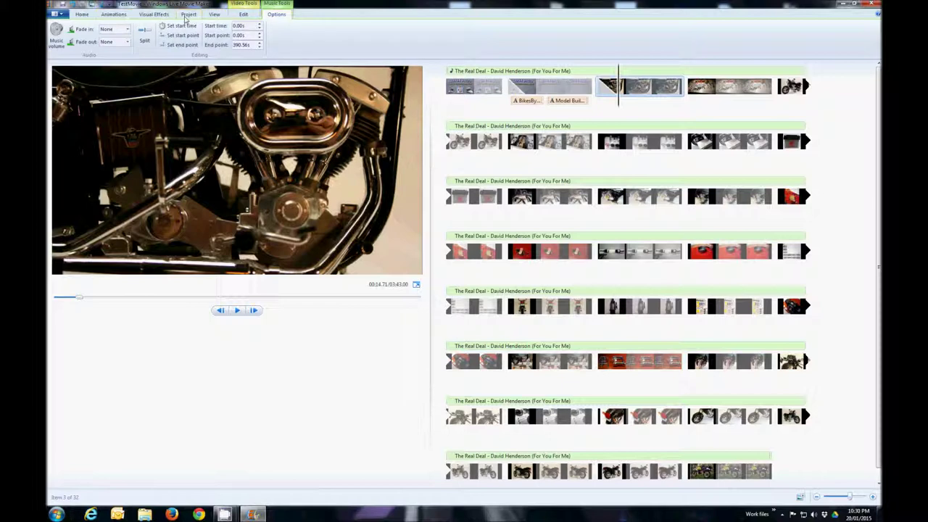
left_click(144, 41)
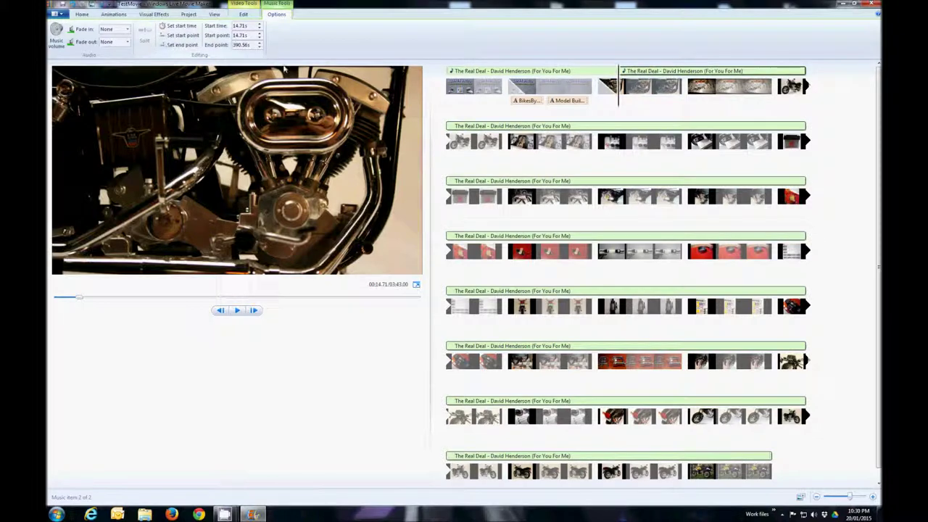
right_click(683, 73)
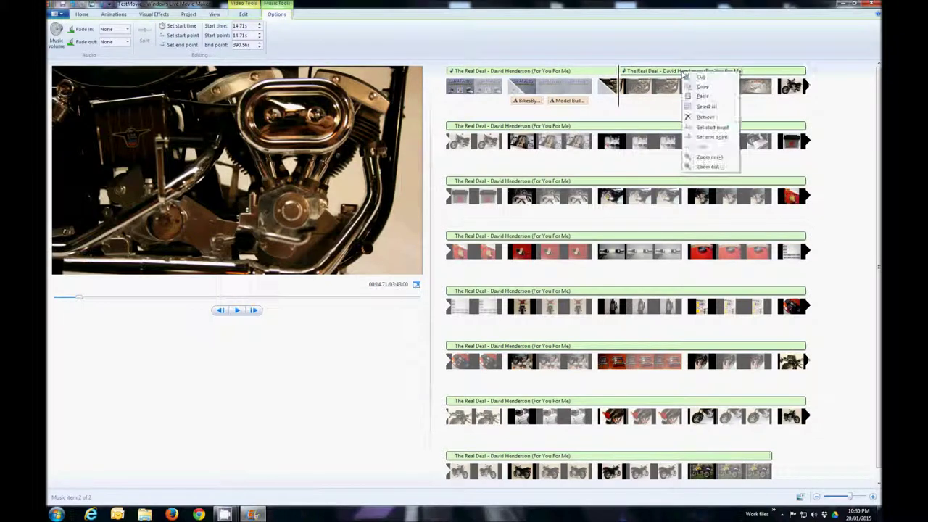
left_click(698, 117)
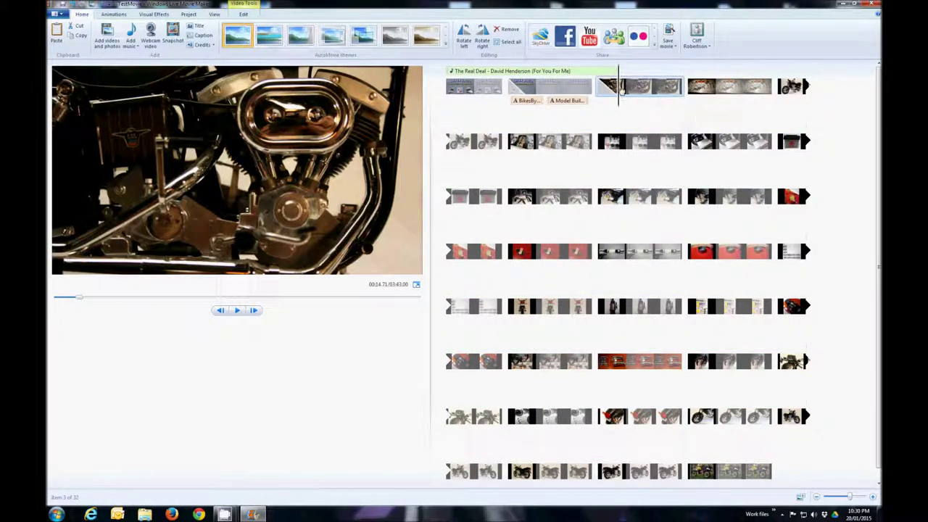
Step: Play the movie from the end of the YouTube Titles image to check where the shortened music ends
left_click_drag(618, 102, 592, 97)
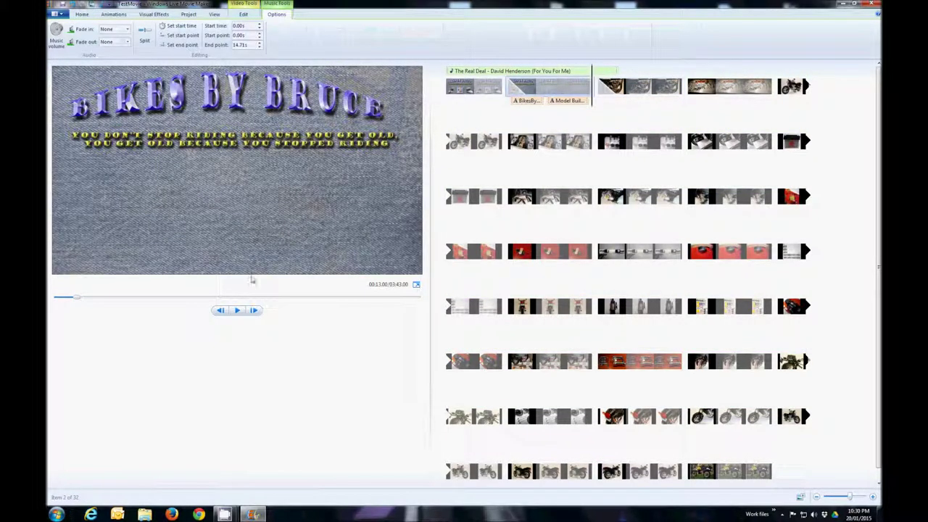
left_click(236, 310)
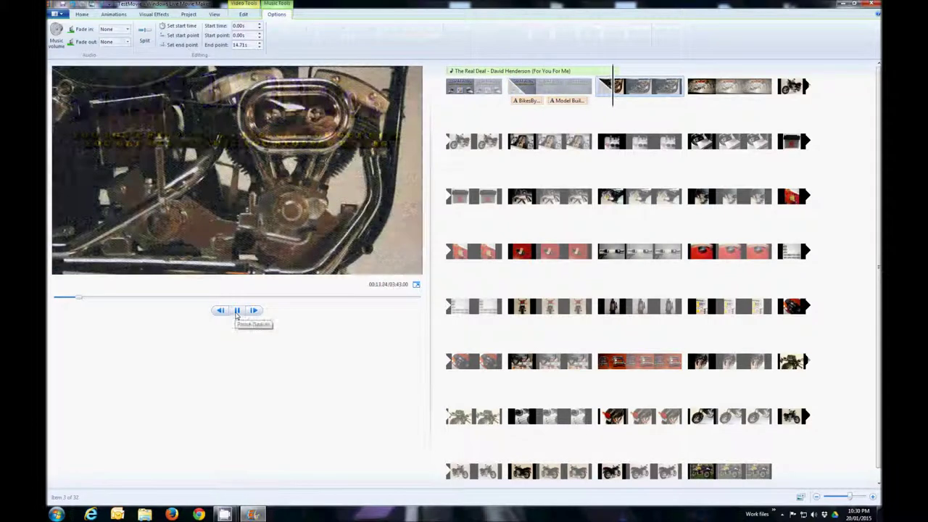
left_click(237, 311)
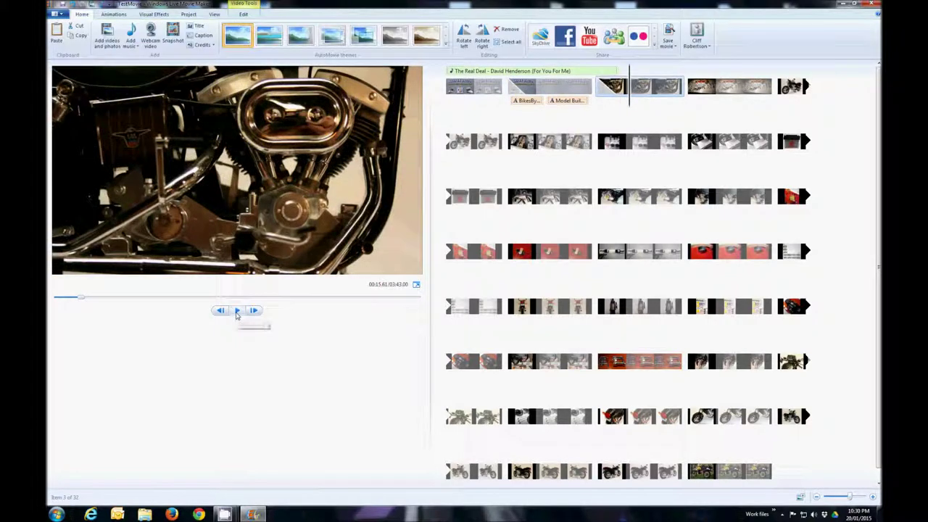
Step: Set the music track's fade out to Medium and its fade in to Fast
left_click(589, 74)
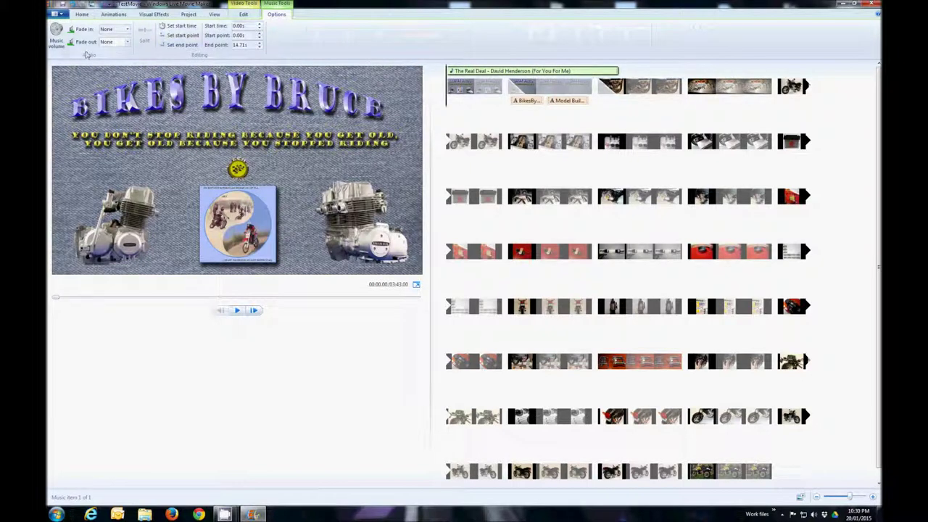
left_click(127, 43)
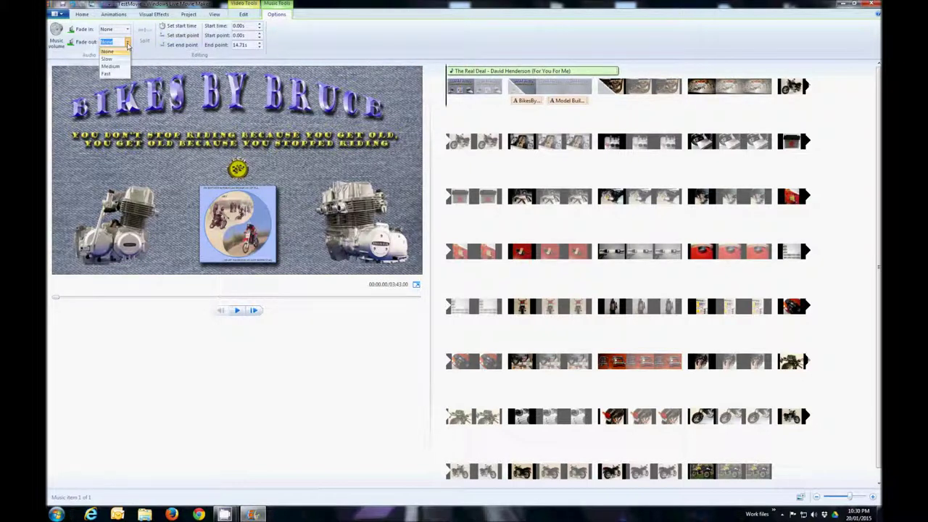
left_click(116, 66)
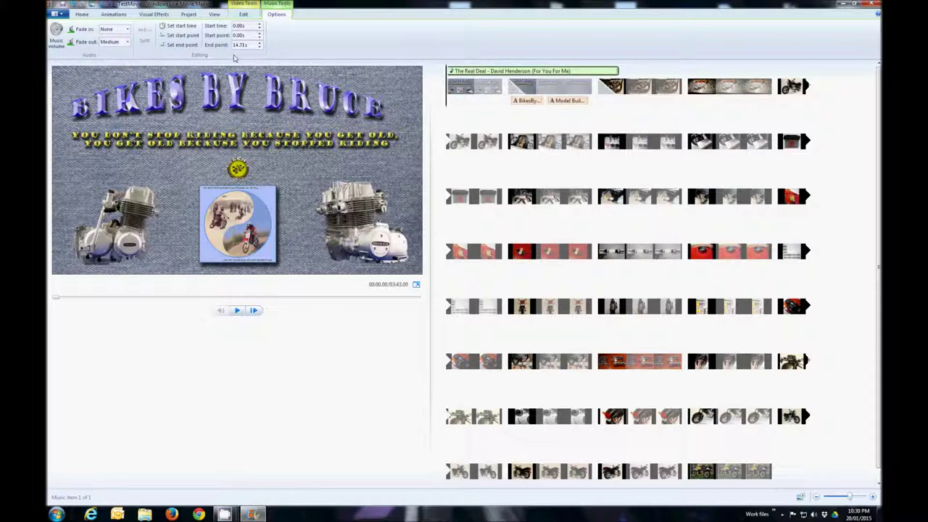
left_click(126, 32)
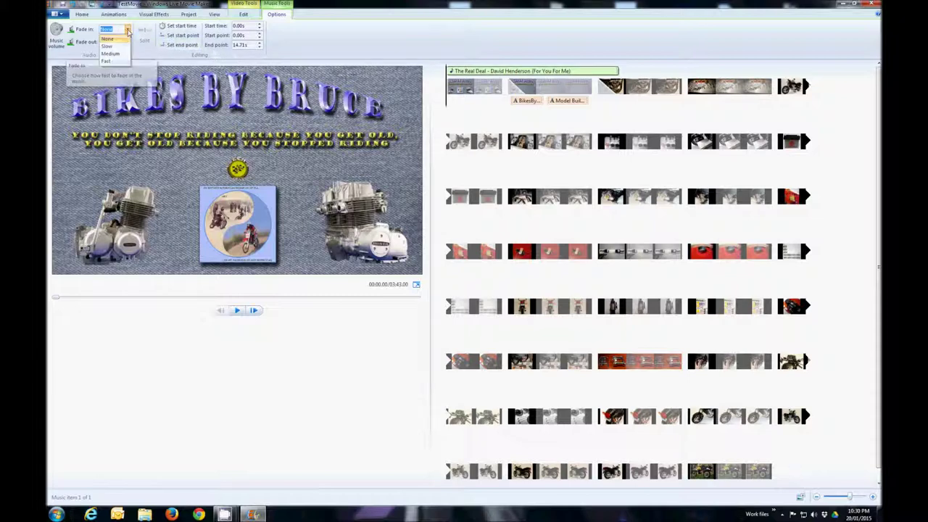
left_click(119, 62)
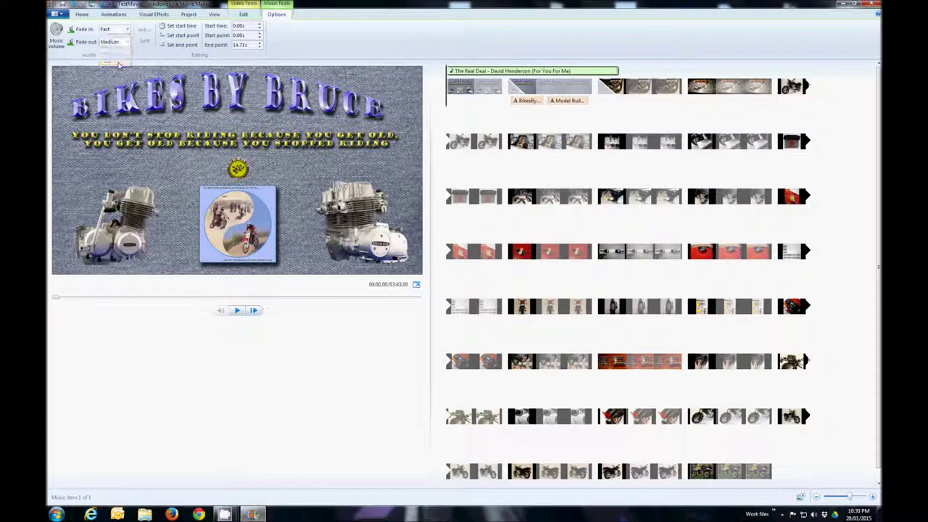
Step: Play the movie's opening to check the music's fade-in and fade-out with the titles
left_click(237, 311)
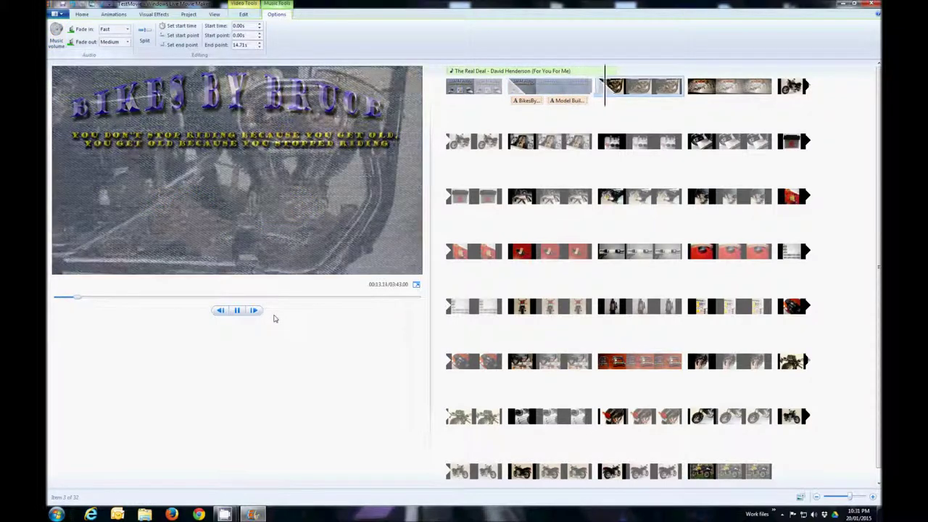
left_click(237, 311)
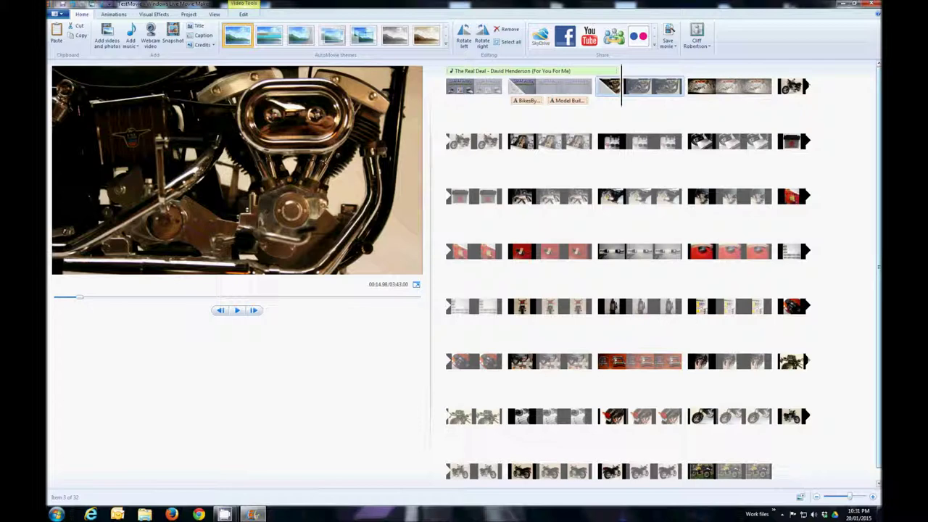
scroll(861, 267, "down", 1)
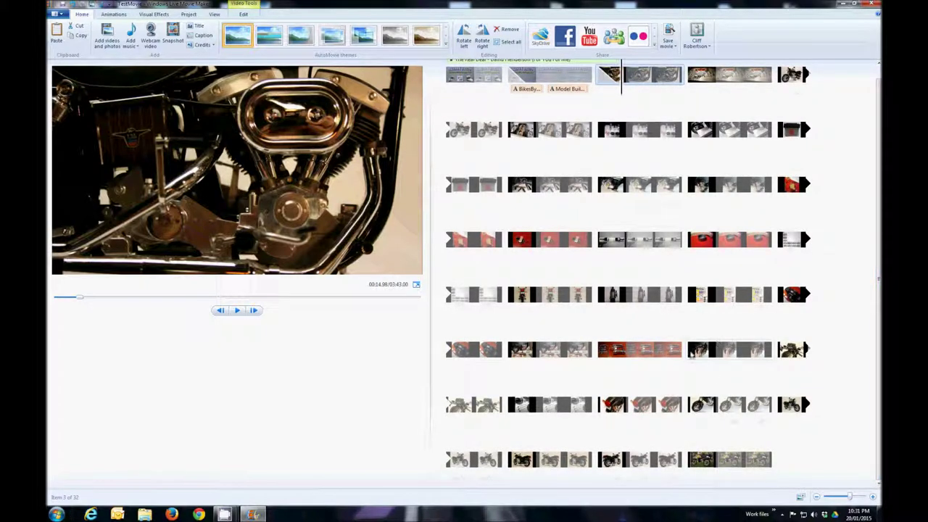
left_click(744, 459)
left_click(237, 312)
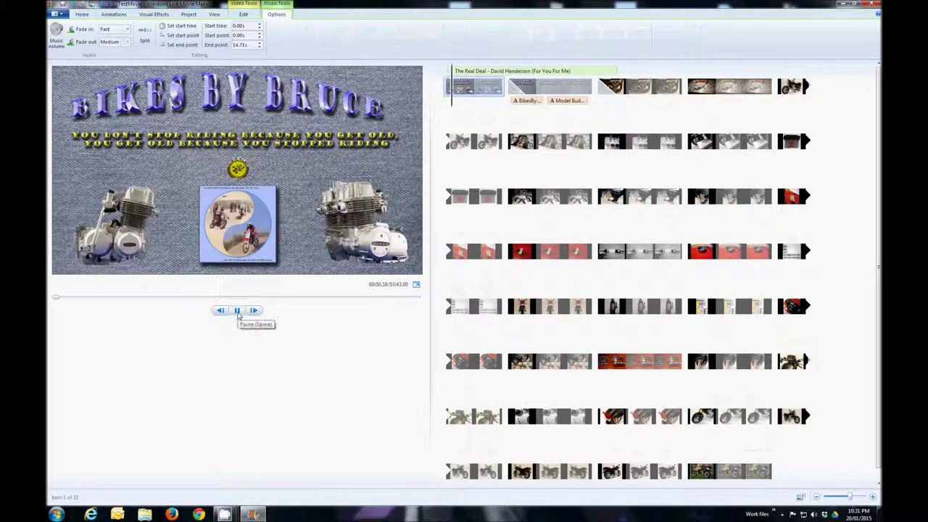
left_click(237, 311)
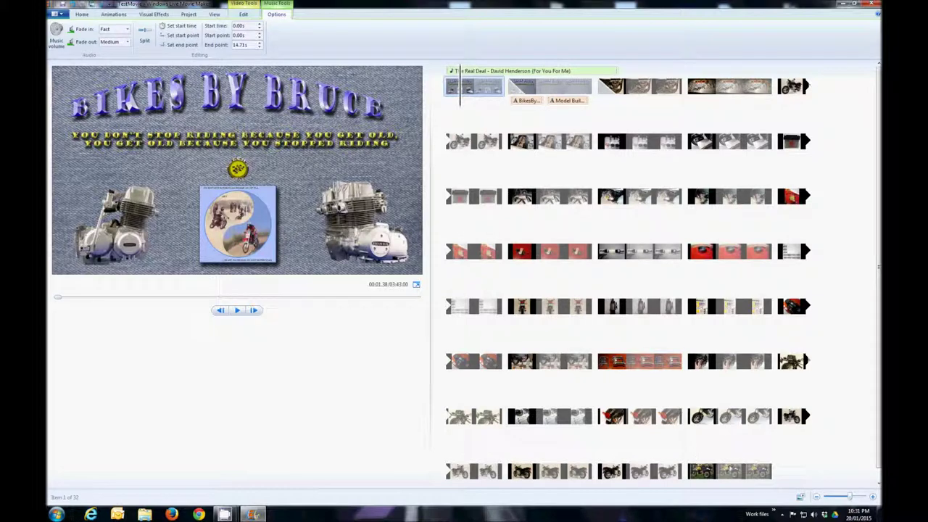
Step: Add the YouTube Open-2.jpg and YouTube Titles.jpg images from the Media folder to the end of the movie
left_click(767, 476)
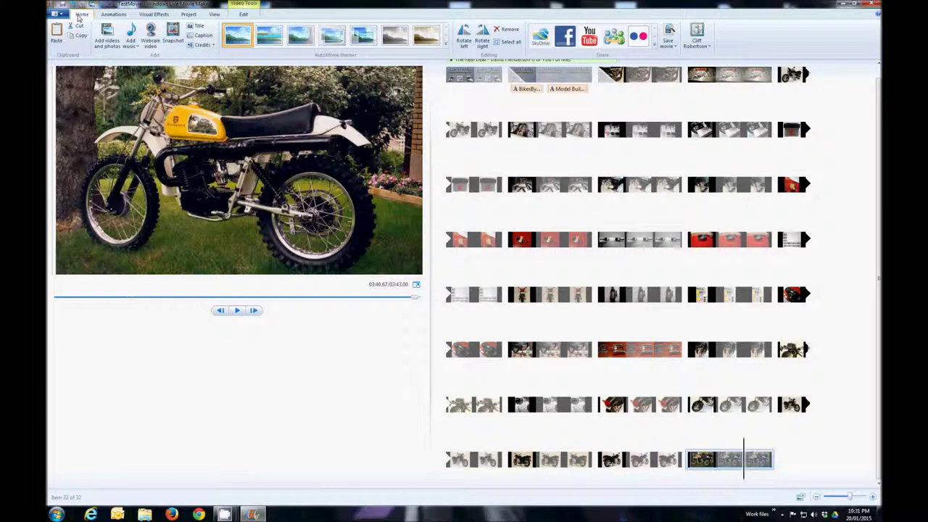
left_click(108, 37)
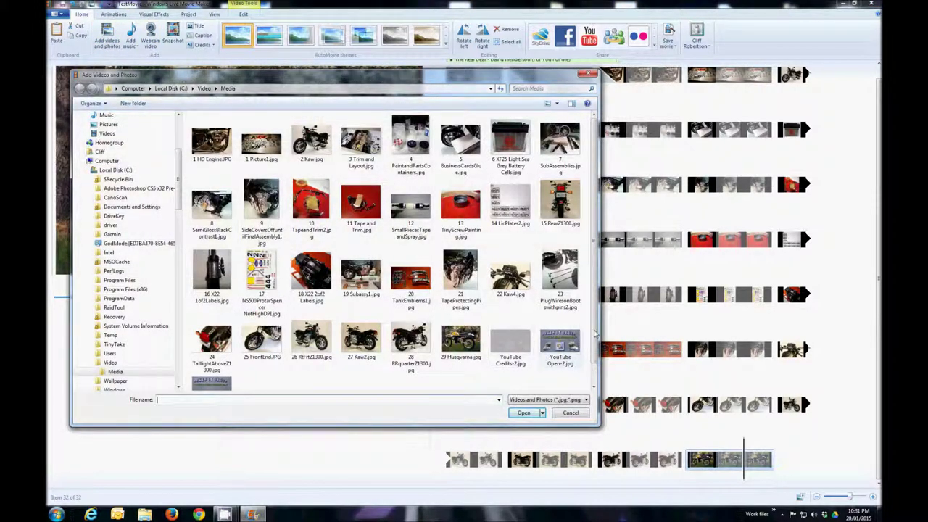
left_click_drag(595, 333, 598, 366)
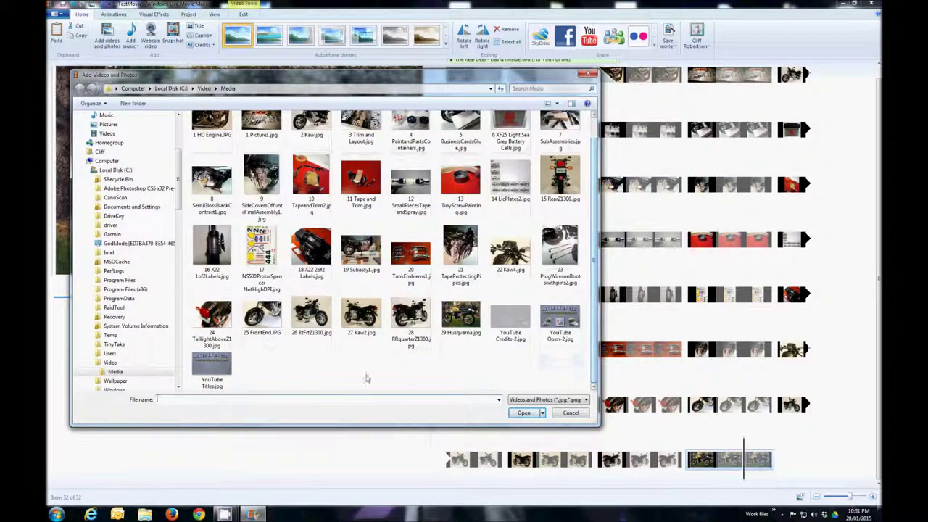
left_click(220, 370)
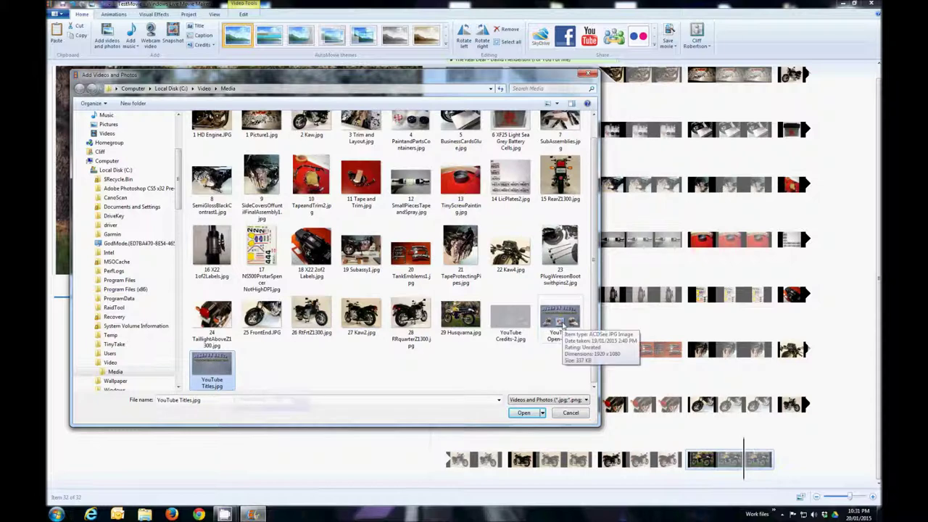
left_click(565, 324, "ctrl")
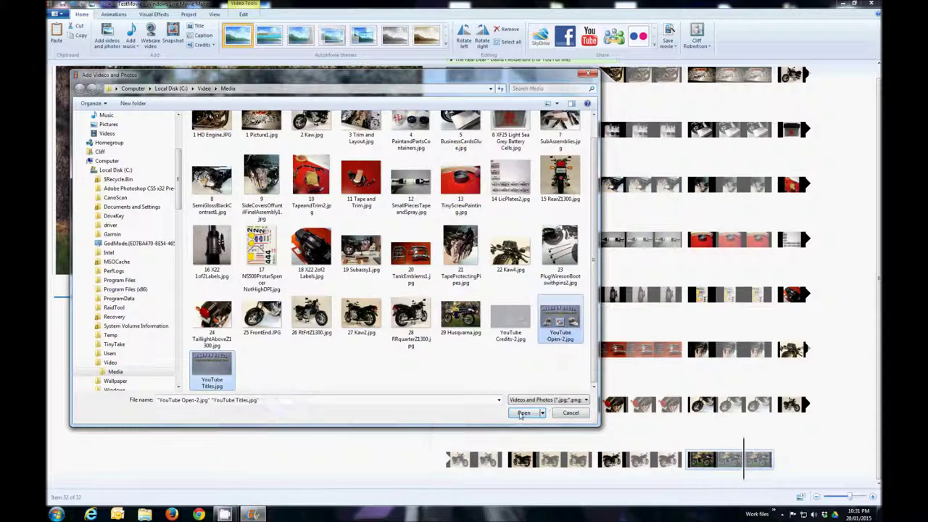
left_click(522, 413)
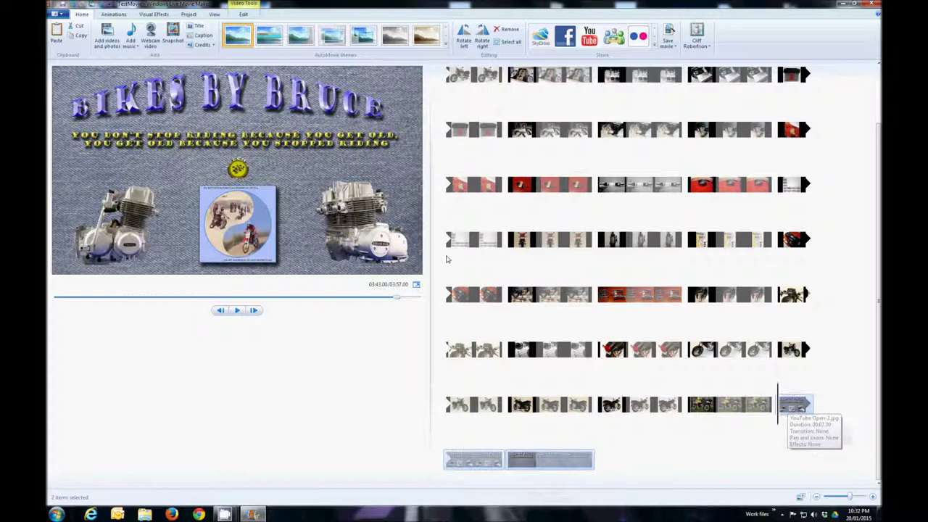
Step: Add YouTube Open-2.jpg once more as the movie's final image, after the closing YouTube Titles image
left_click(106, 36)
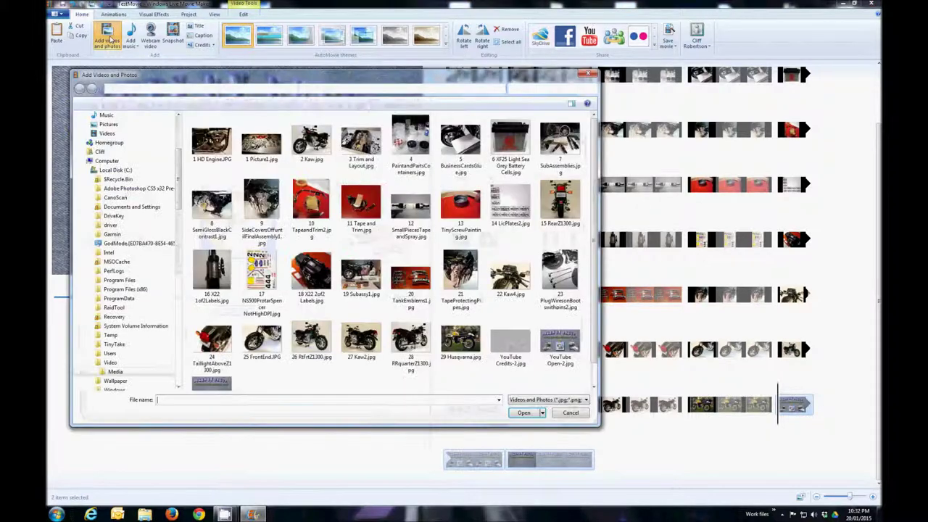
left_click(555, 348)
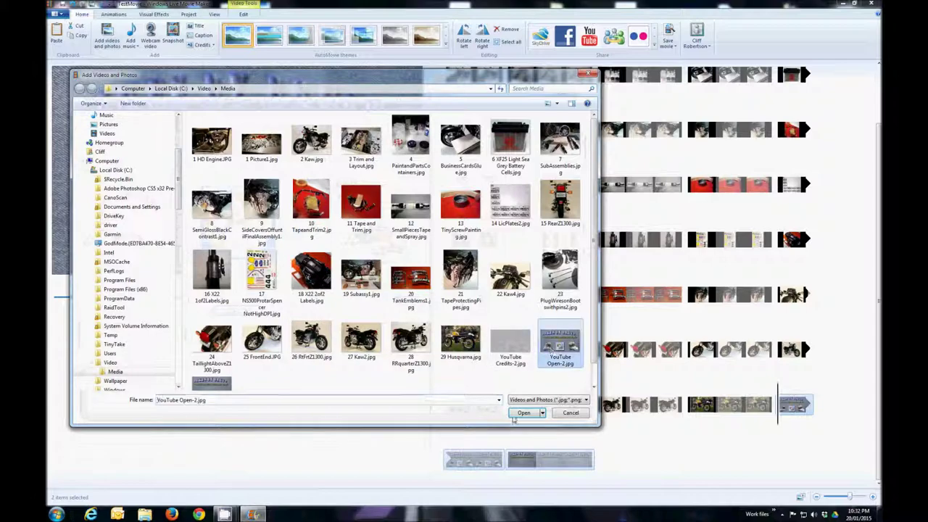
left_click(523, 413)
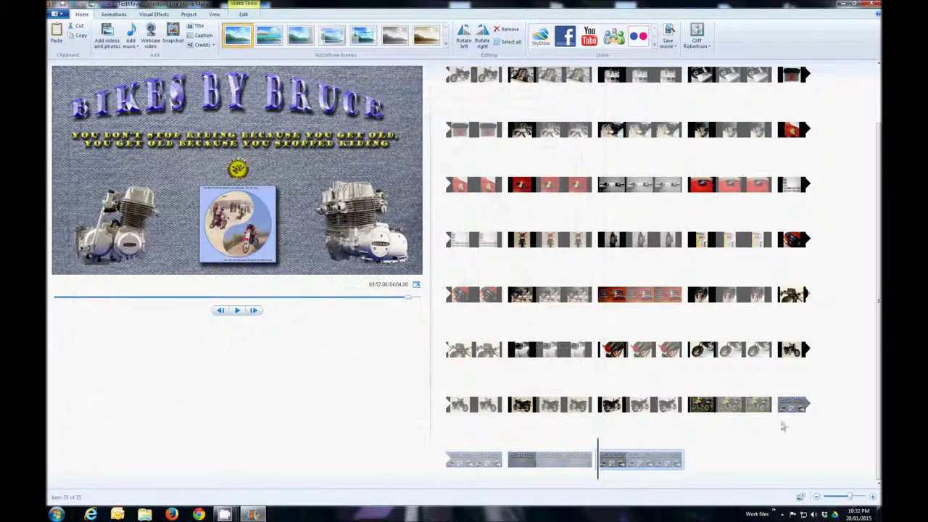
Step: Play the movie from the 29 Husqvarna photo into the final image to check the closing sequence
left_click(743, 404)
left_click(238, 311)
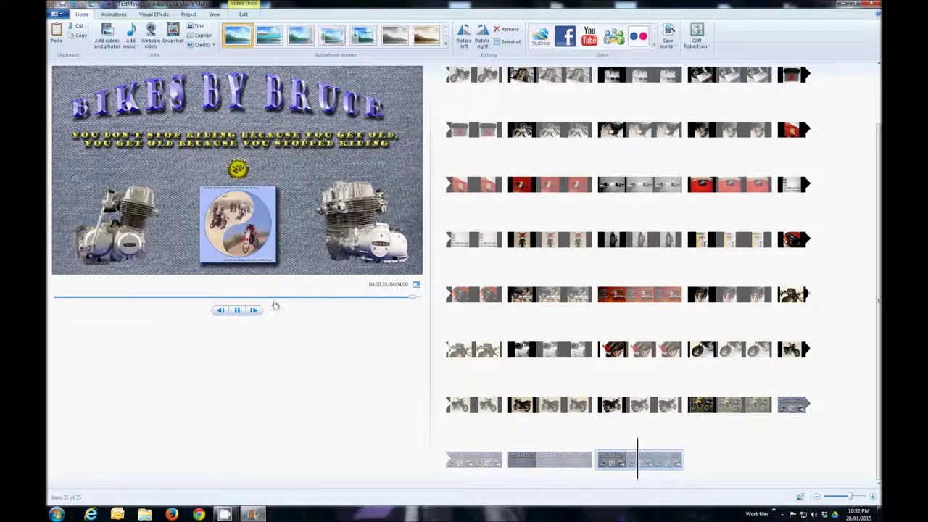
left_click(236, 310)
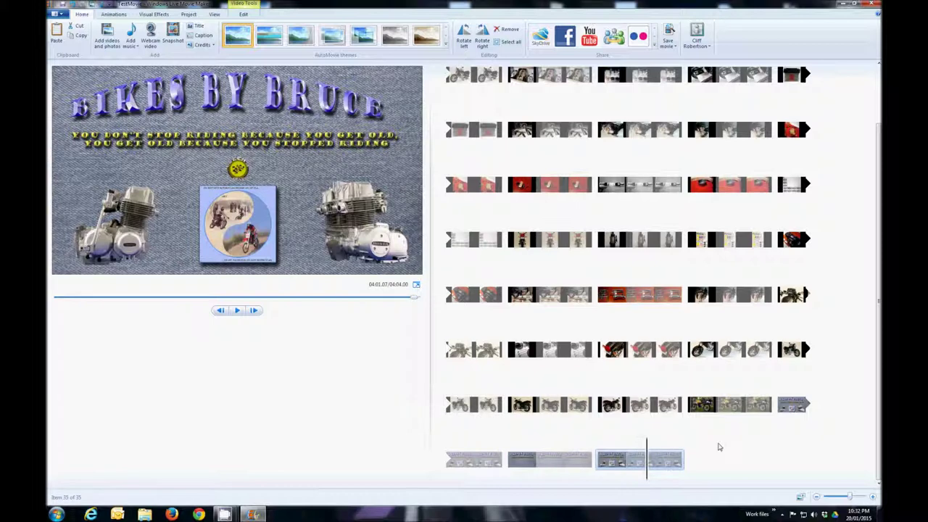
Step: Apply the Crossfade transition to the closing YouTube Titles image and the final YouTube Open-2 image, and play the closing sequence
left_click(517, 466)
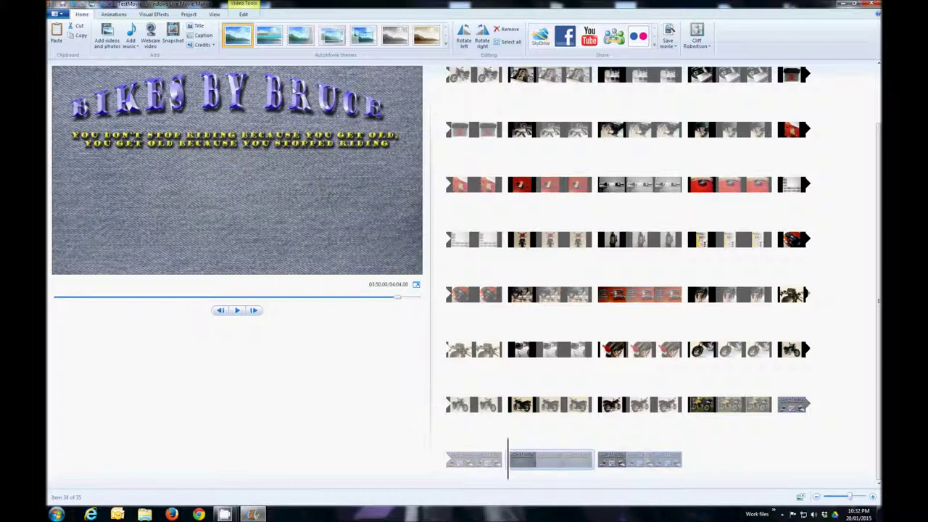
left_click(114, 15)
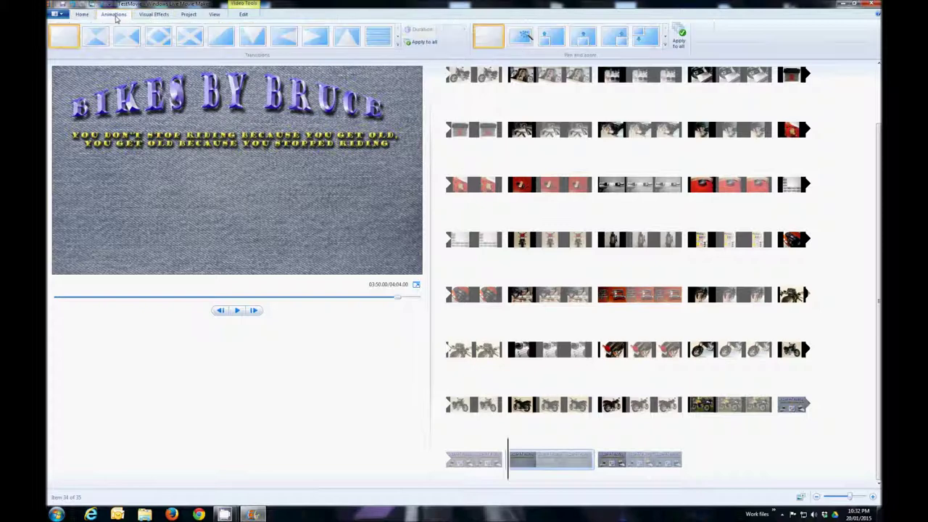
left_click(398, 38)
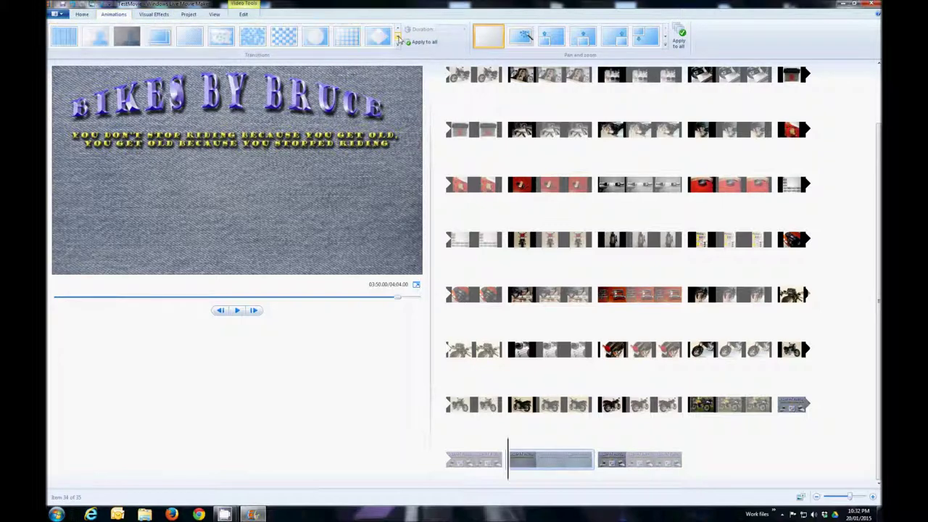
left_click(160, 45)
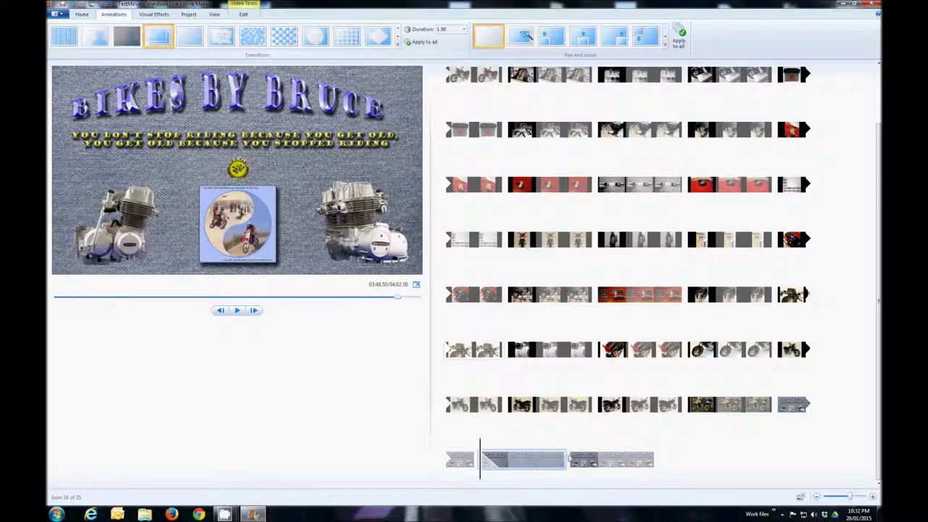
left_click(574, 462)
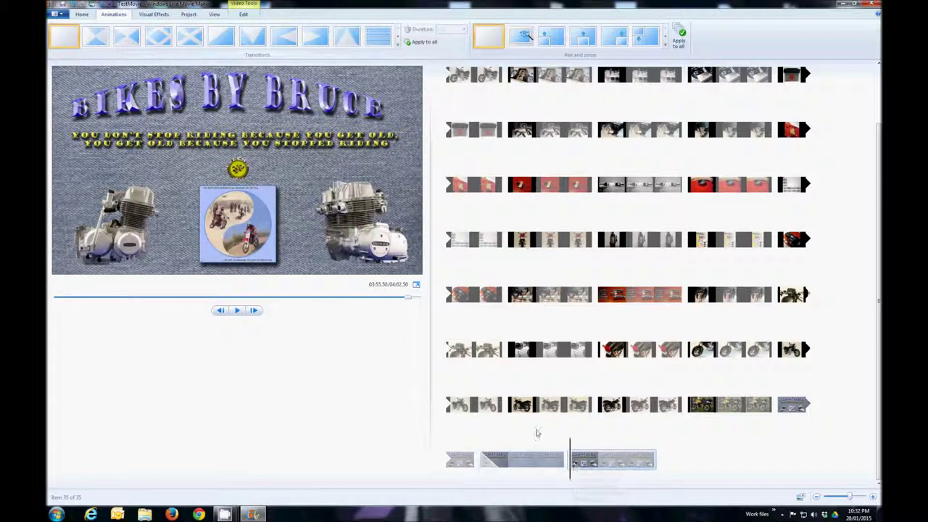
left_click(398, 39)
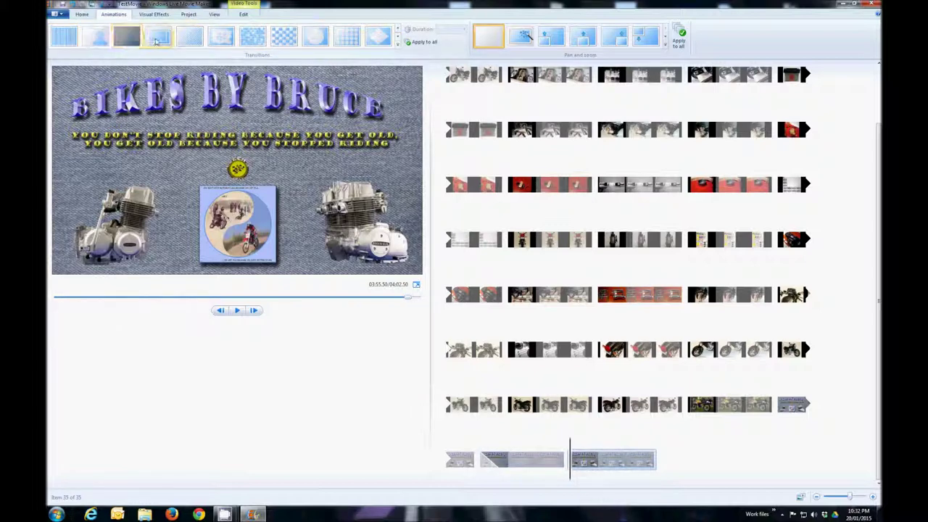
left_click(156, 39)
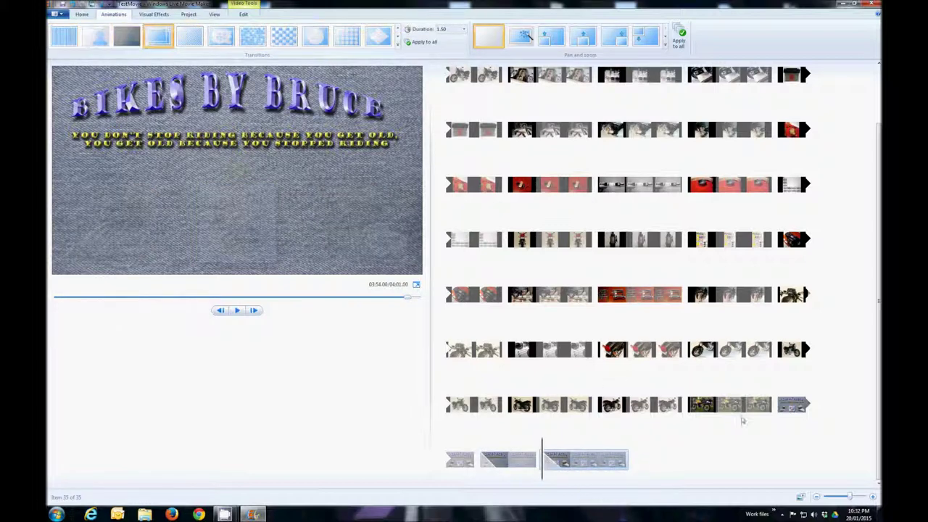
left_click(804, 410)
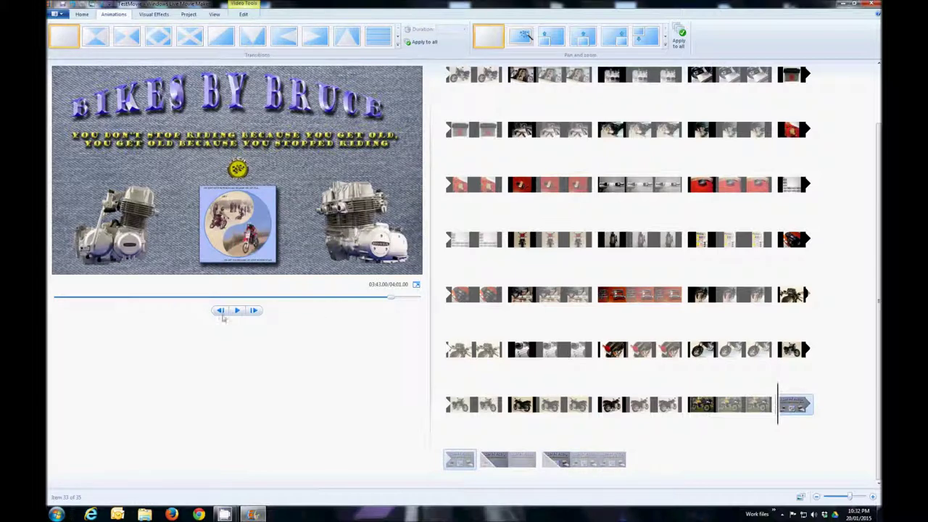
left_click(235, 312)
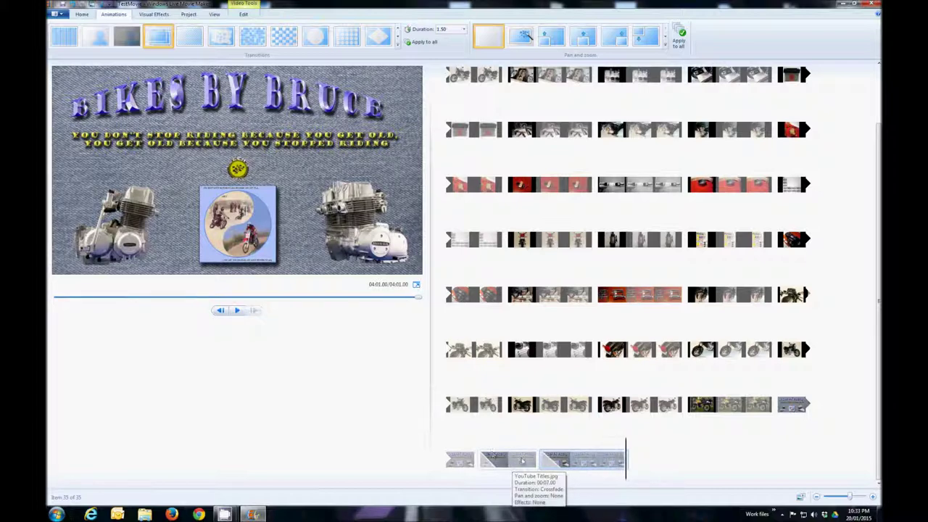
Step: Set the duration of both closing YouTube Open-2 images, before and after the closing Titles image, to 3.00 seconds
left_click(599, 466)
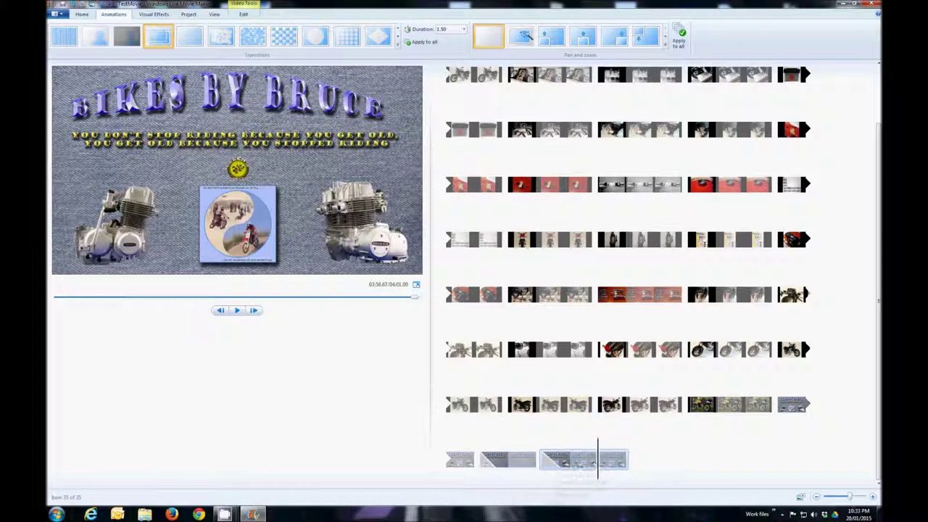
double_click(570, 459)
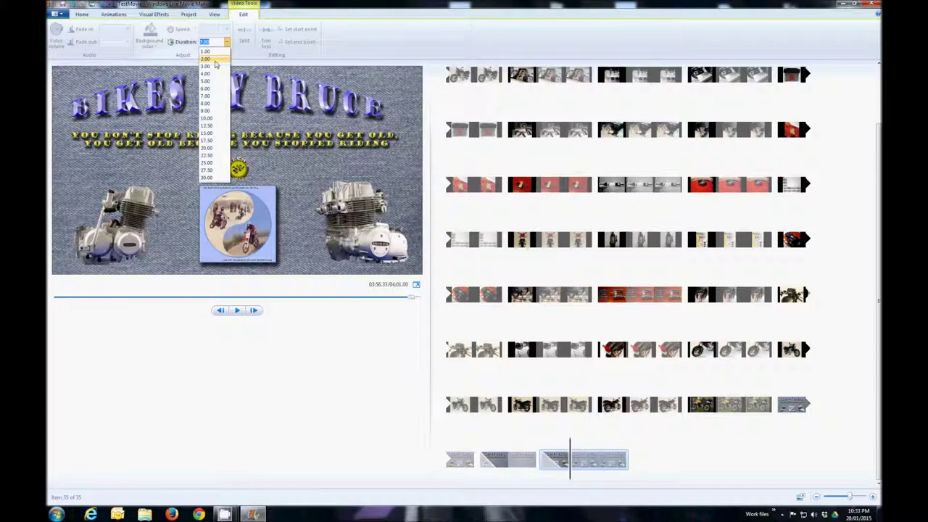
left_click(214, 66)
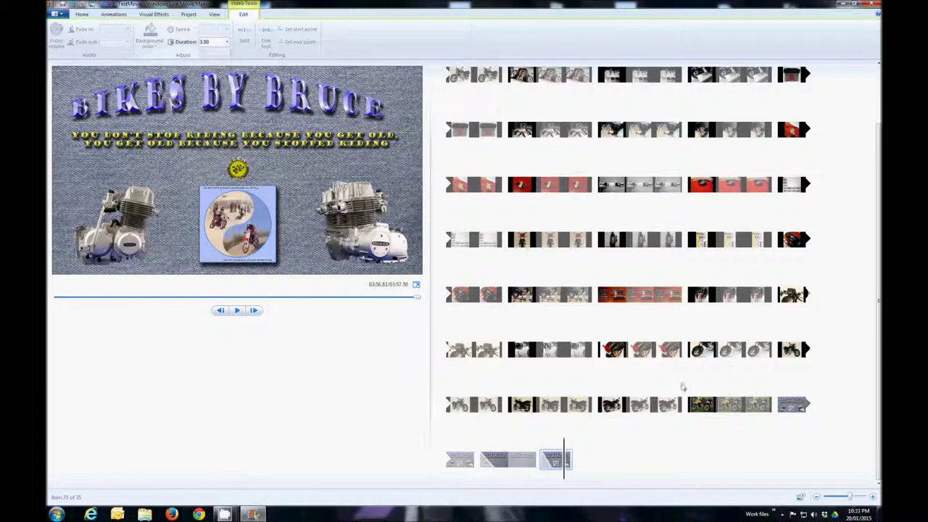
left_click(789, 410)
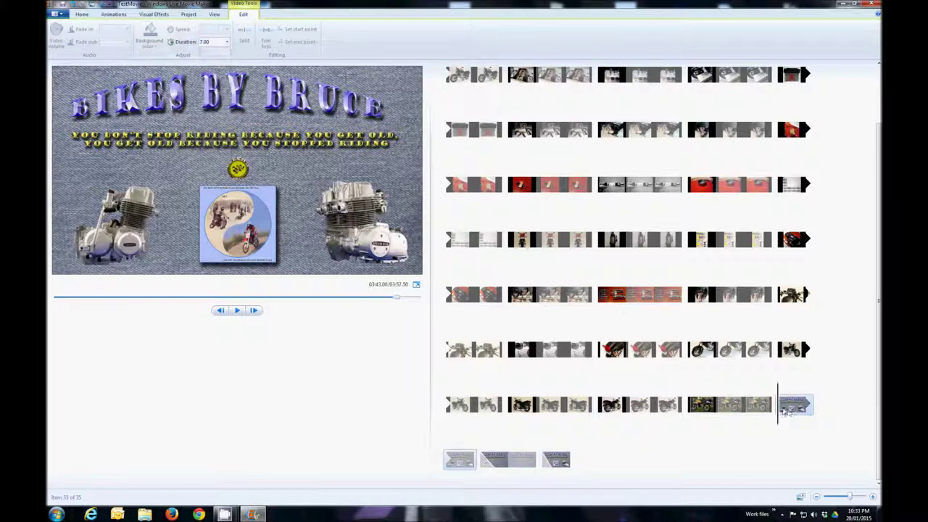
left_click(227, 42)
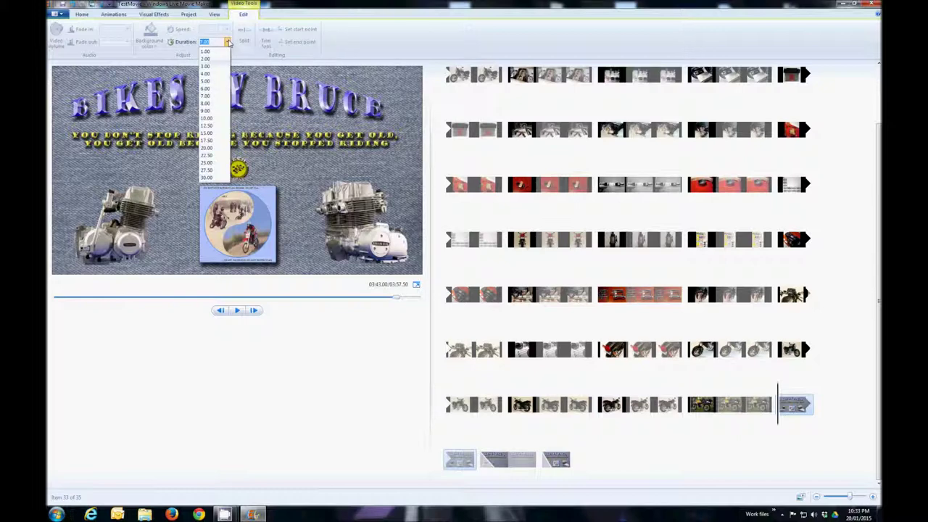
left_click(206, 66)
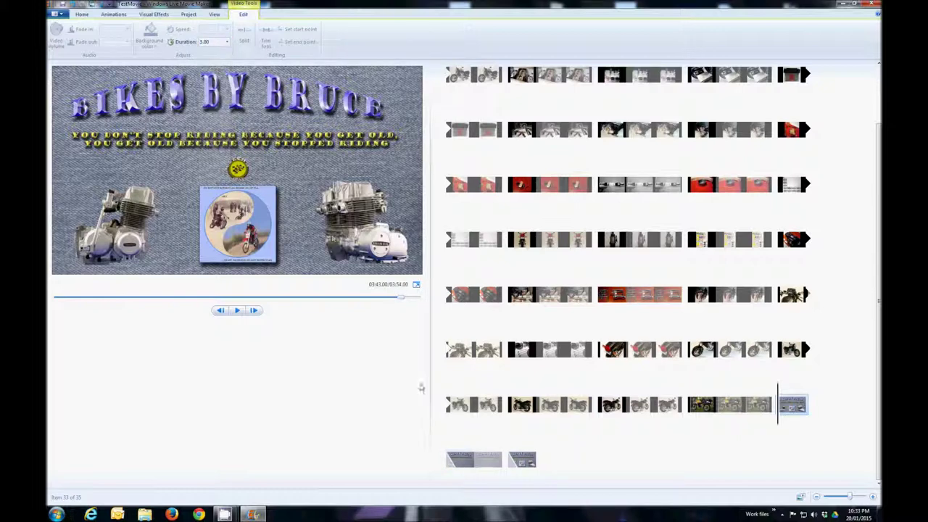
Step: Set the duration of the closing YouTube Titles image to 10.00 seconds
left_click(487, 461)
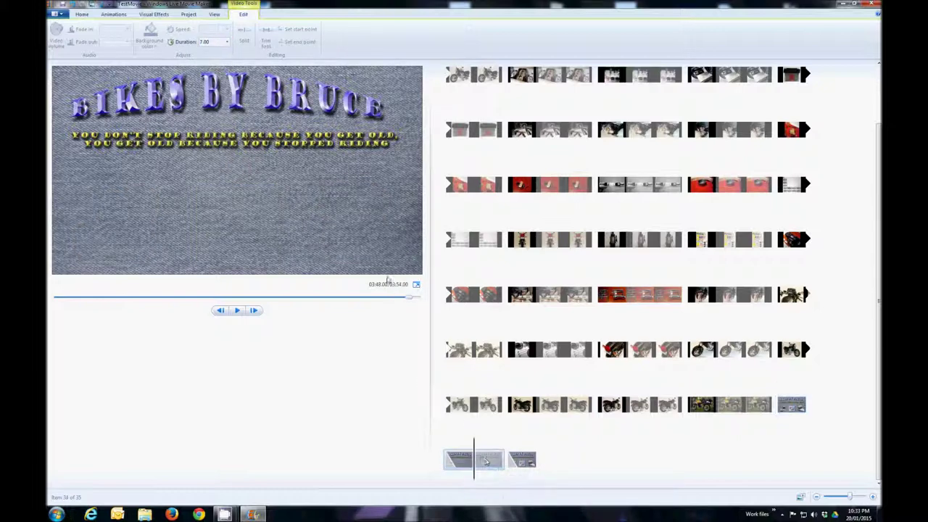
left_click(227, 42)
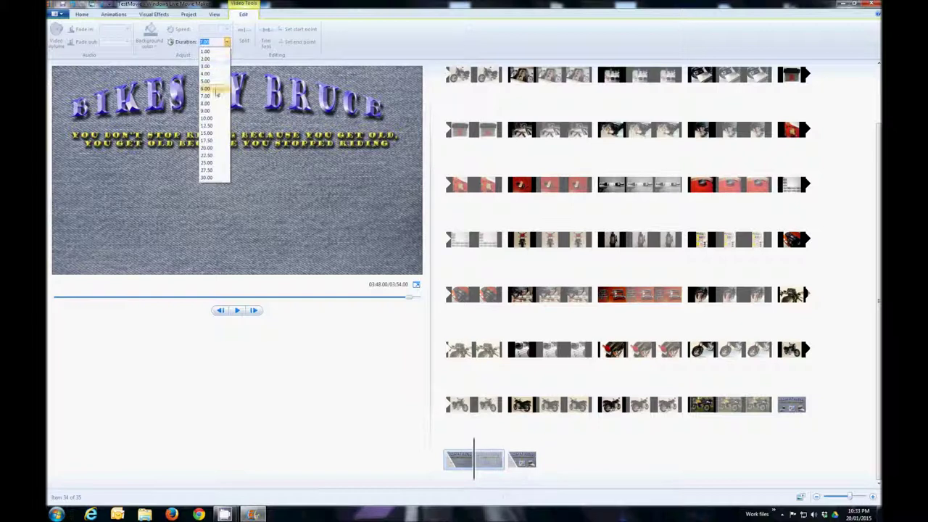
left_click(213, 119)
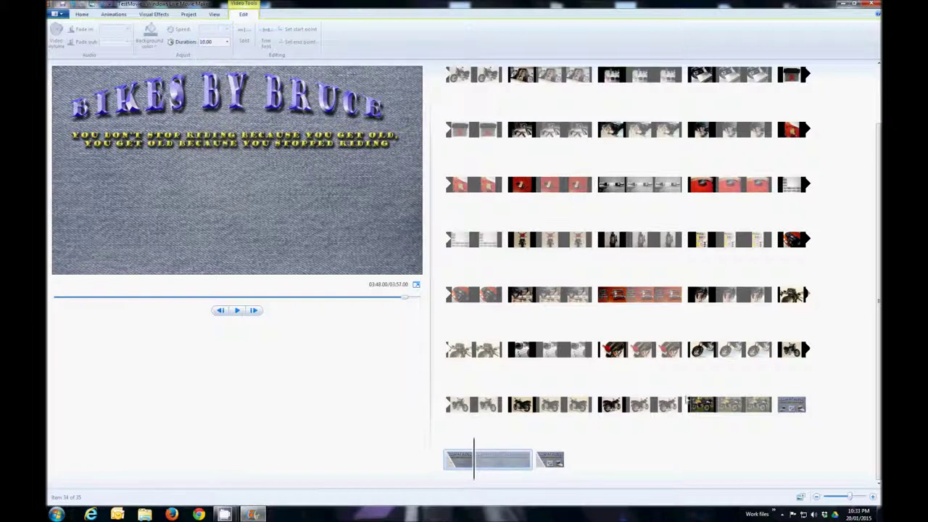
Step: Play the movie from the 29 Husqvarna photo to the end to check the closing images' new timing
left_click(743, 404)
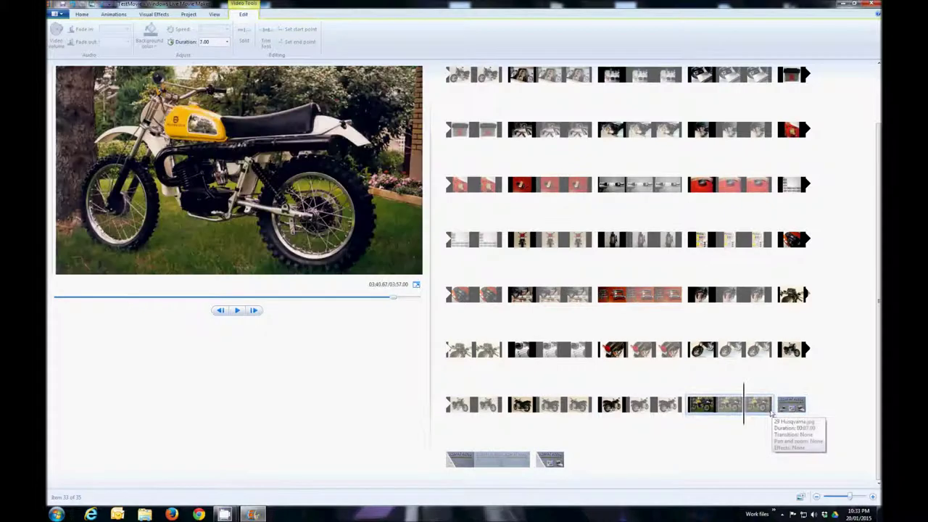
left_click(237, 311)
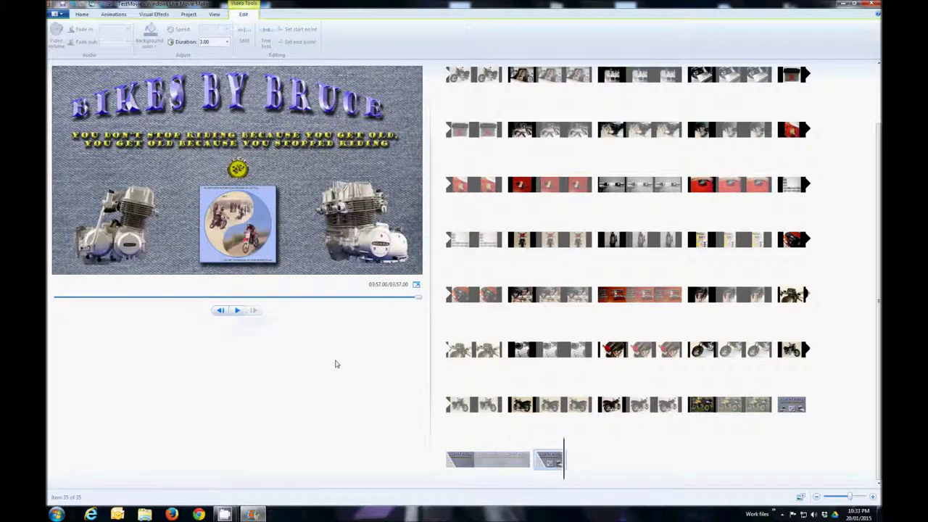
scroll(444, 366, "up", 2)
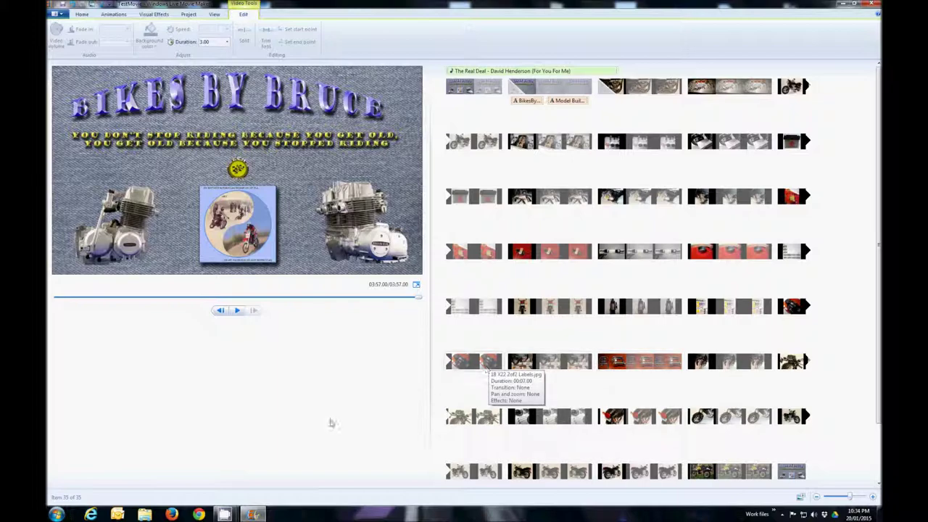
mouse_move(224, 514)
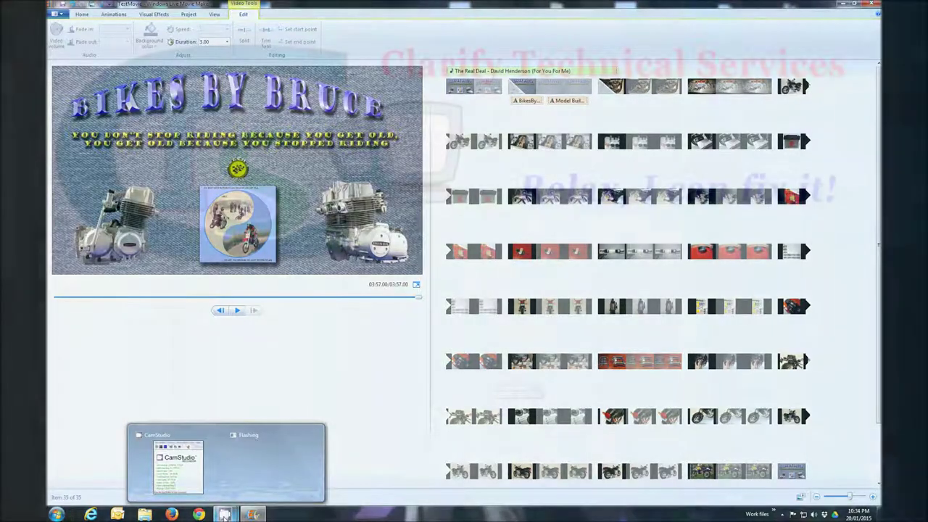